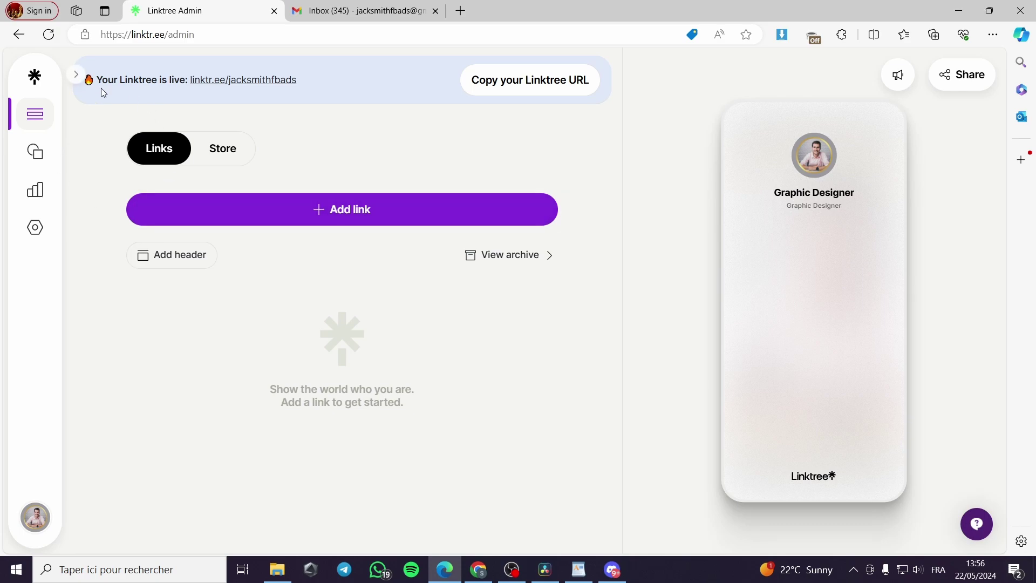
# Open the full Add to Linktree app catalogue and scroll to Contact Form under Grow your following
pyautogui.click(341, 215)
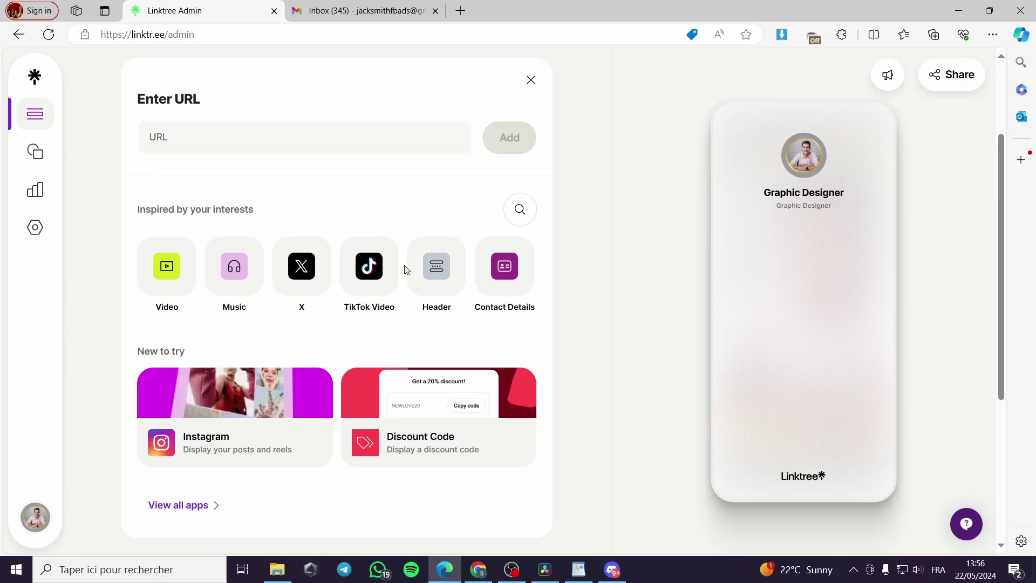
pyautogui.scroll(-3, 405, 270)
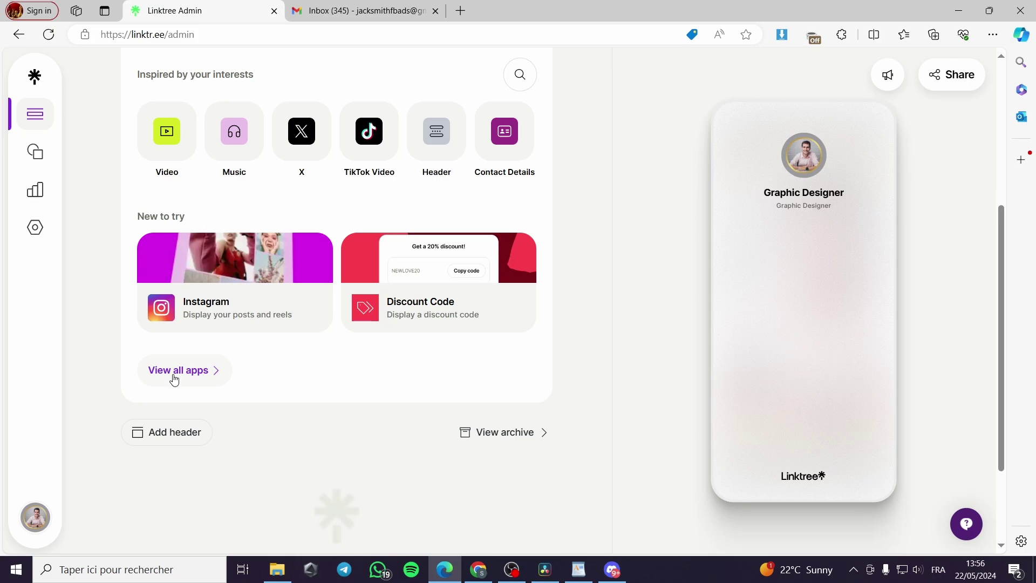
pyautogui.click(174, 379)
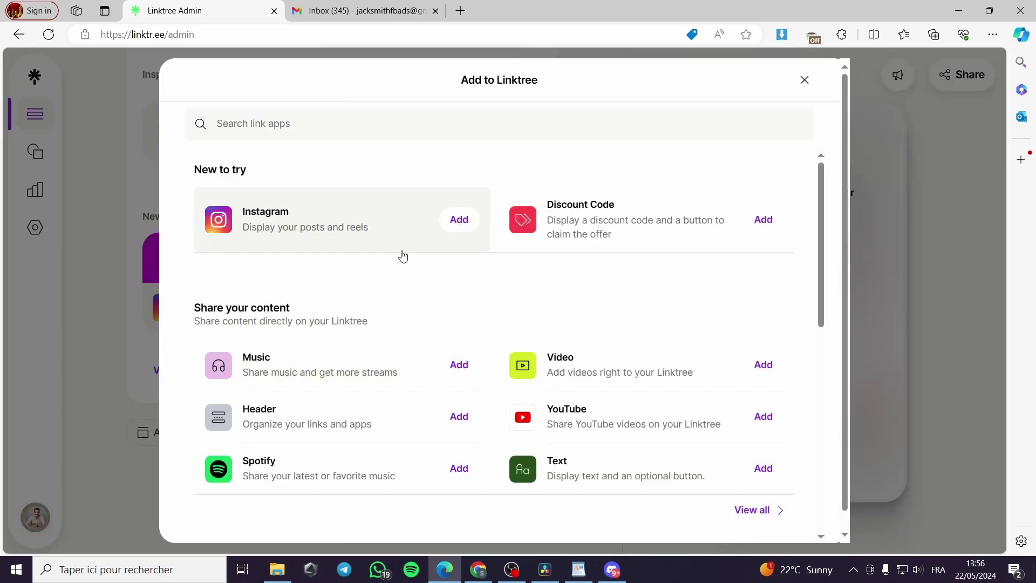
pyautogui.scroll(-3, 403, 238)
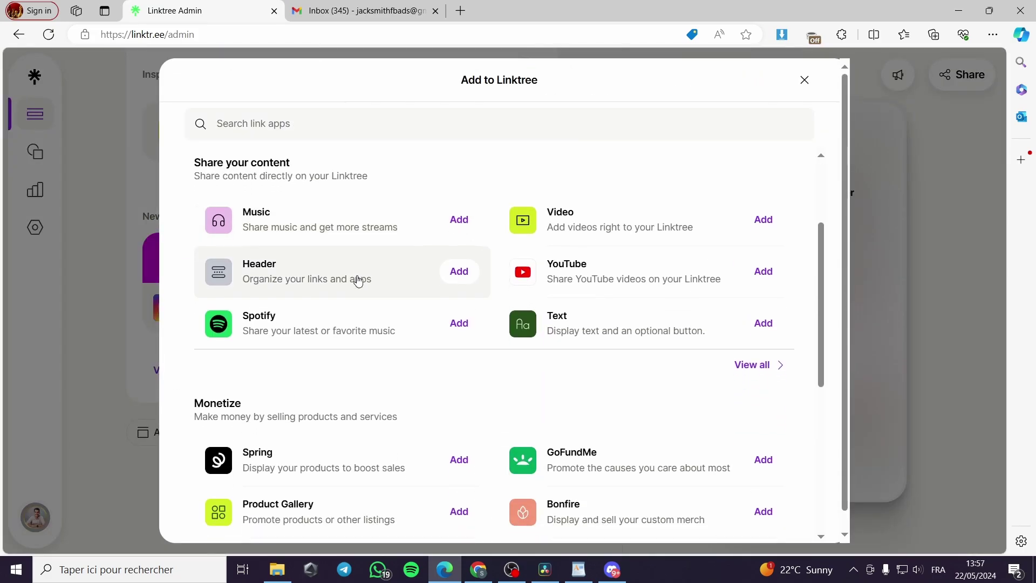
pyautogui.scroll(-2, 357, 280)
pyautogui.scroll(-1, 266, 504)
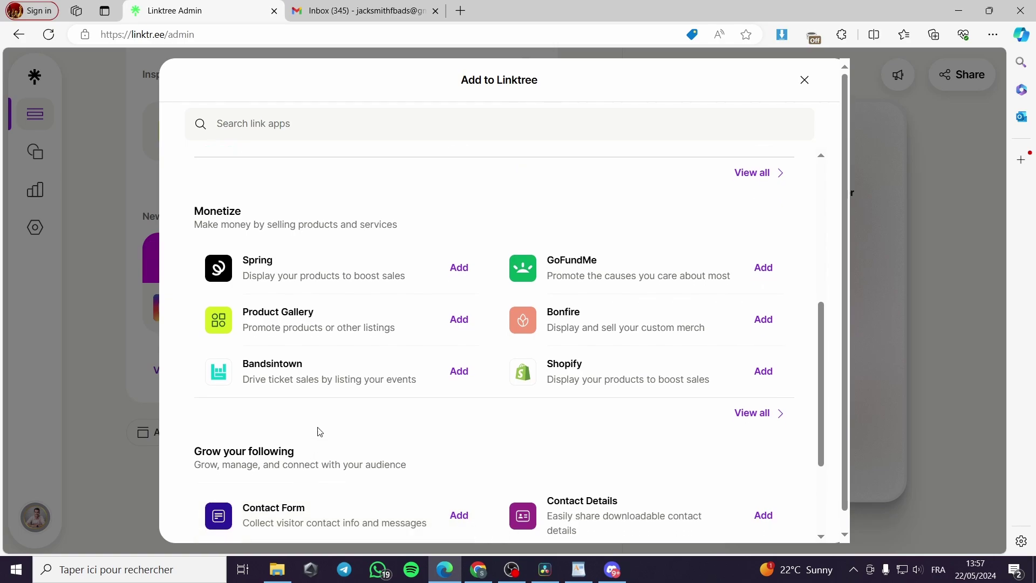
pyautogui.scroll(-3, 320, 432)
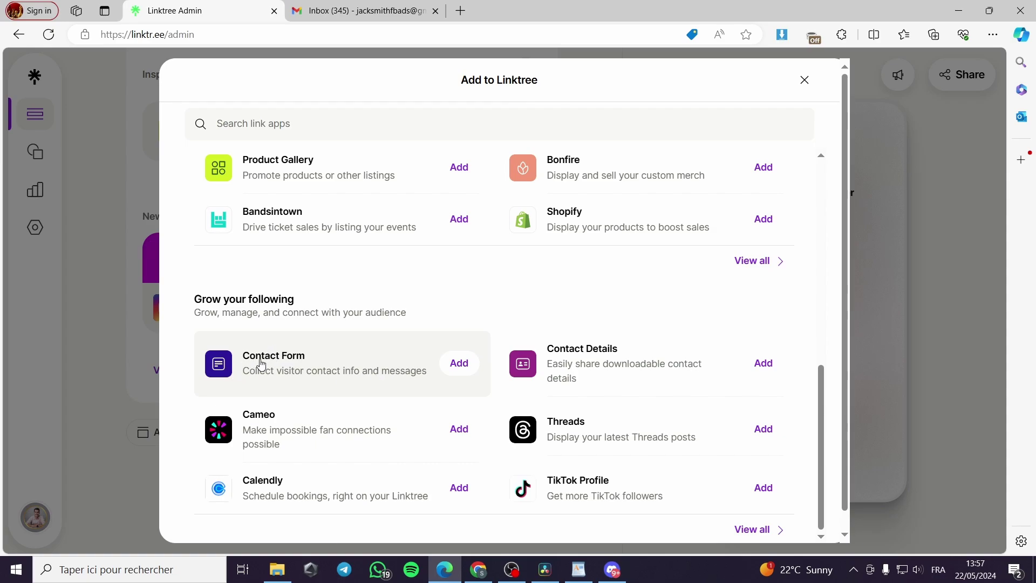
# Add a Contact Form link titled 'Contact us' and scroll to its Fields section
pyautogui.click(261, 364)
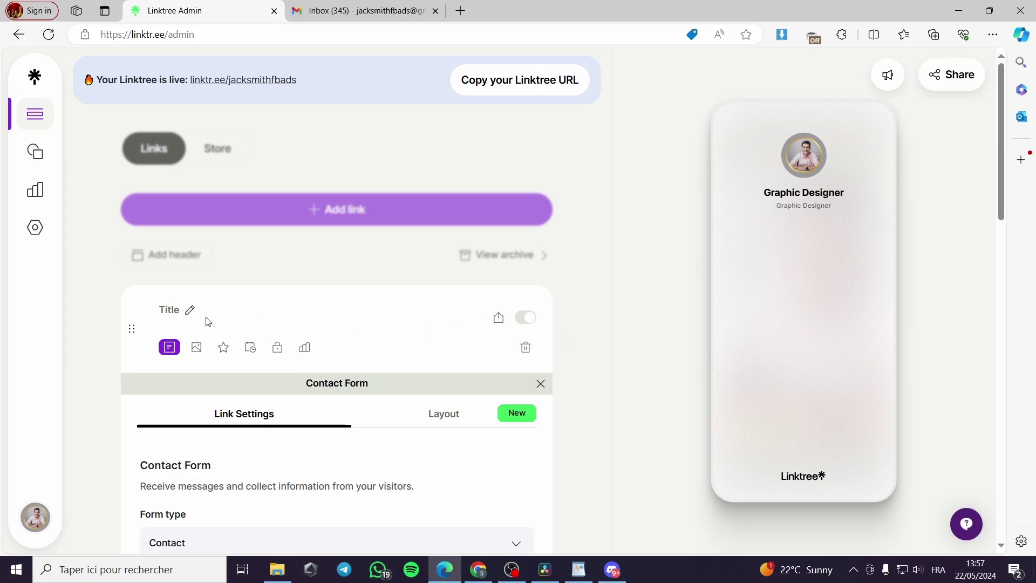
pyautogui.click(179, 315)
pyautogui.write('Contactt us')
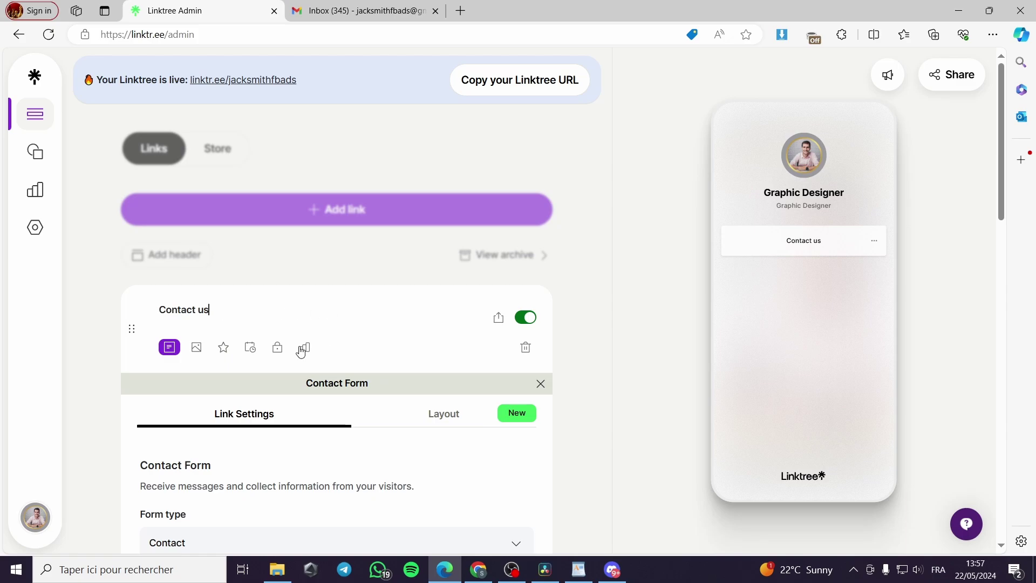
pyautogui.scroll(-1, 351, 319)
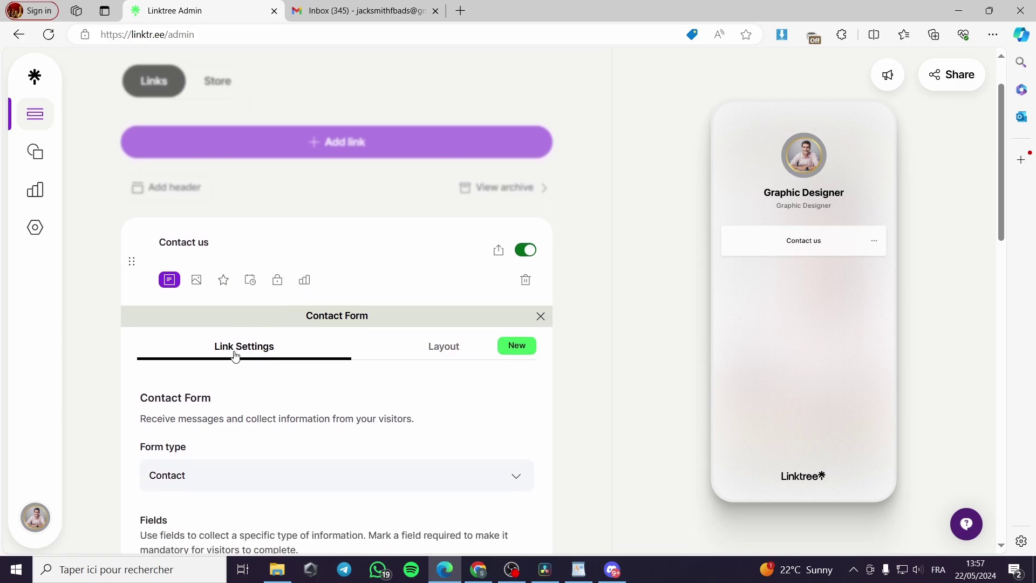
pyautogui.scroll(-1, 282, 352)
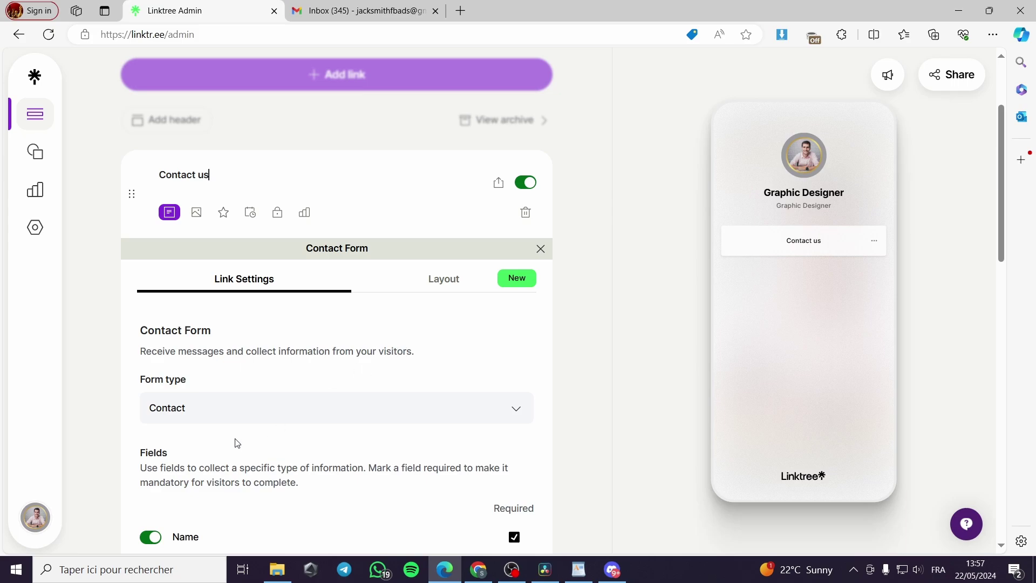
pyautogui.scroll(-1, 184, 382)
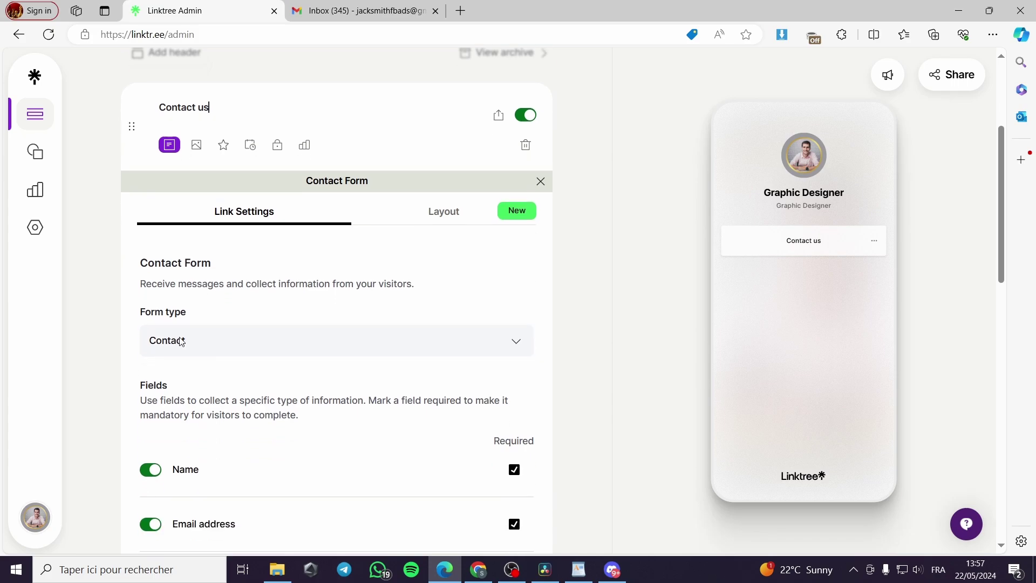
pyautogui.click(232, 347)
pyautogui.click(219, 352)
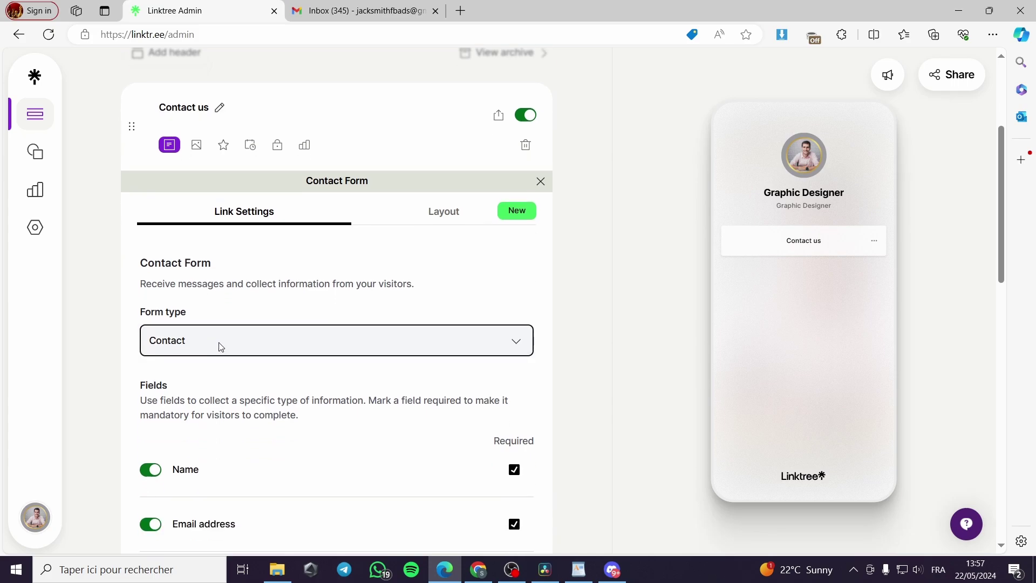
pyautogui.scroll(-1, 314, 349)
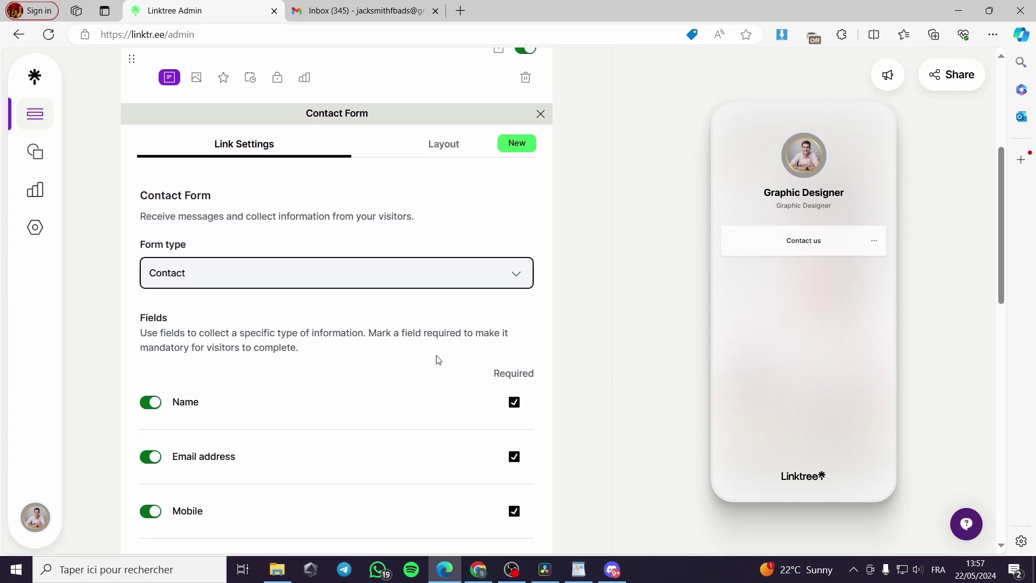
pyautogui.scroll(-2, 435, 358)
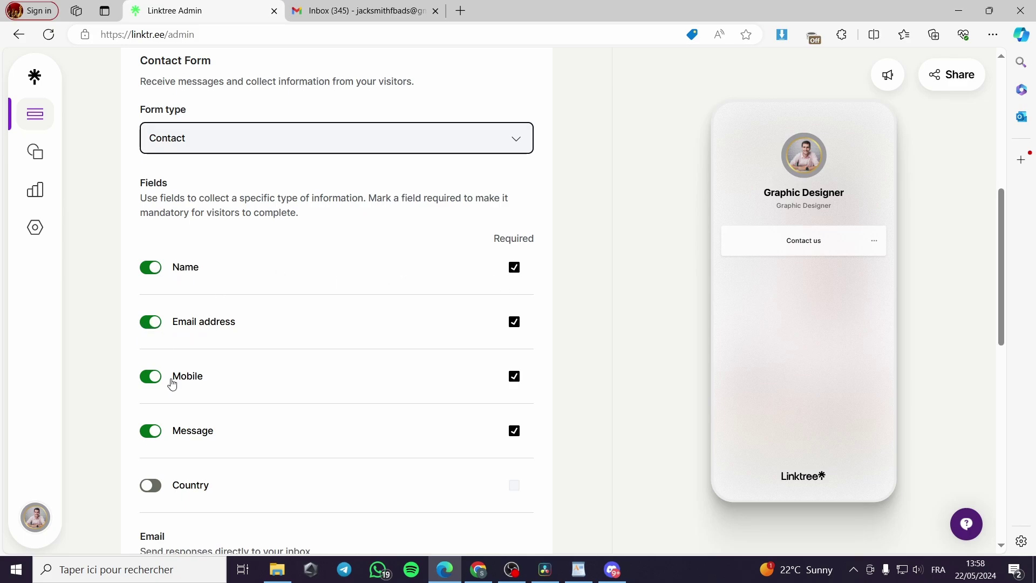
pyautogui.click(154, 489)
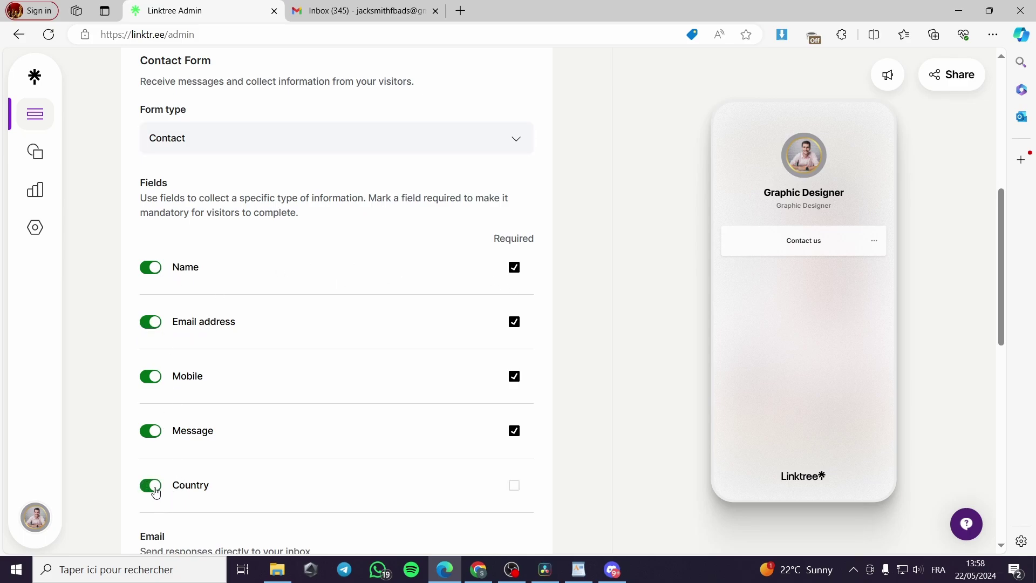
pyautogui.click(827, 239)
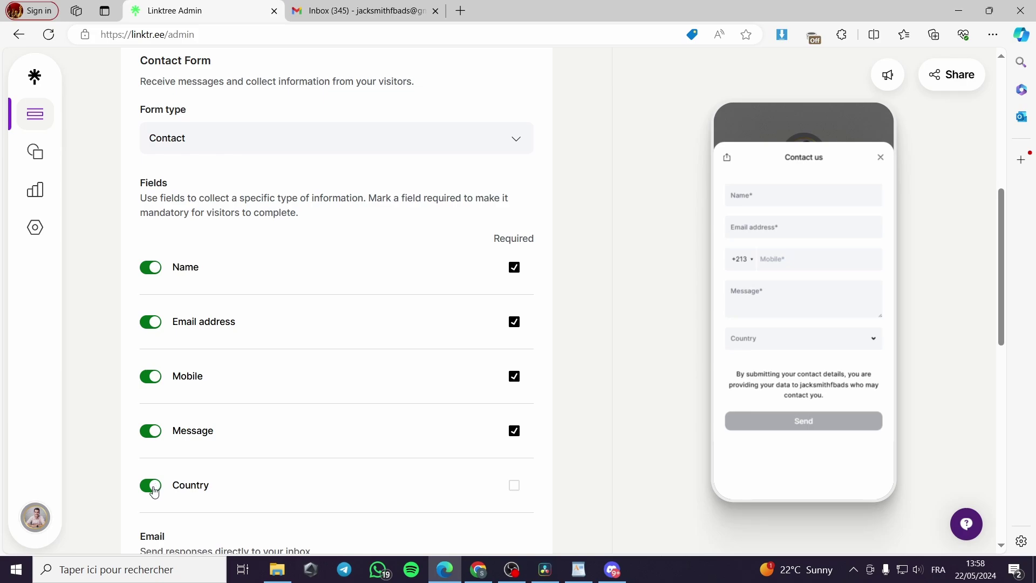
pyautogui.click(153, 488)
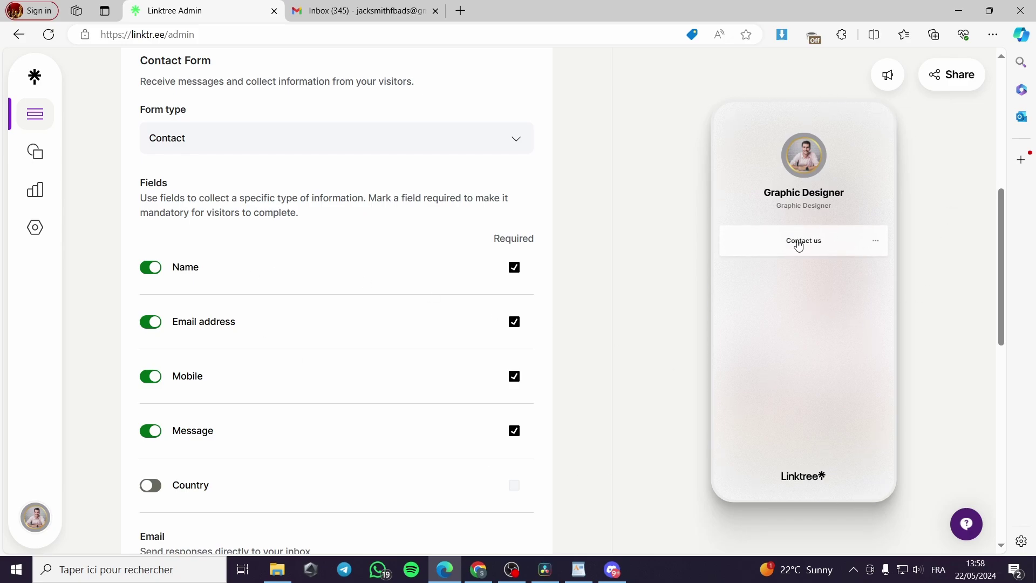
pyautogui.scroll(4, 276, 256)
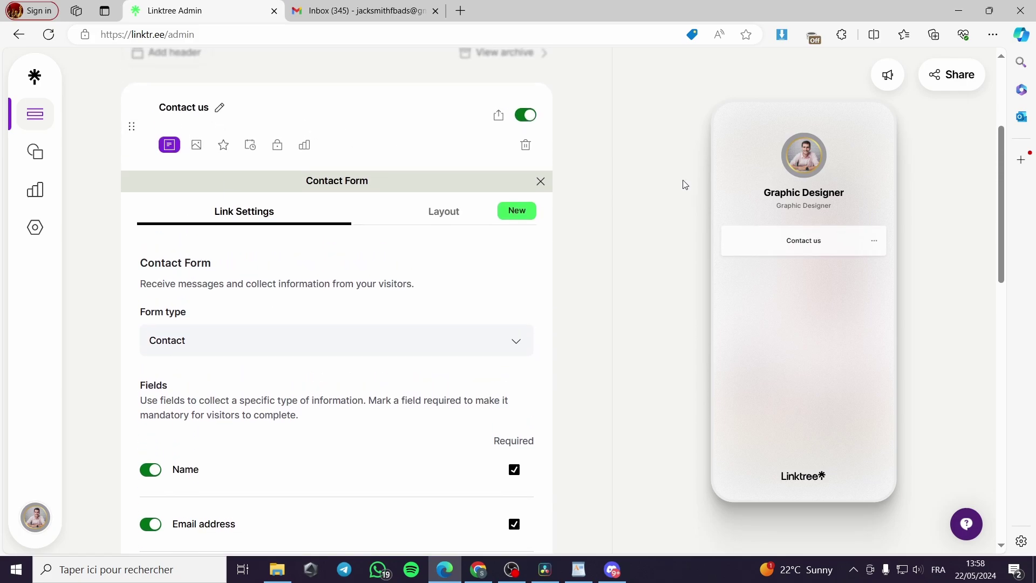
# Open the Contact us form in the phone preview and try its Name field
pyautogui.click(844, 247)
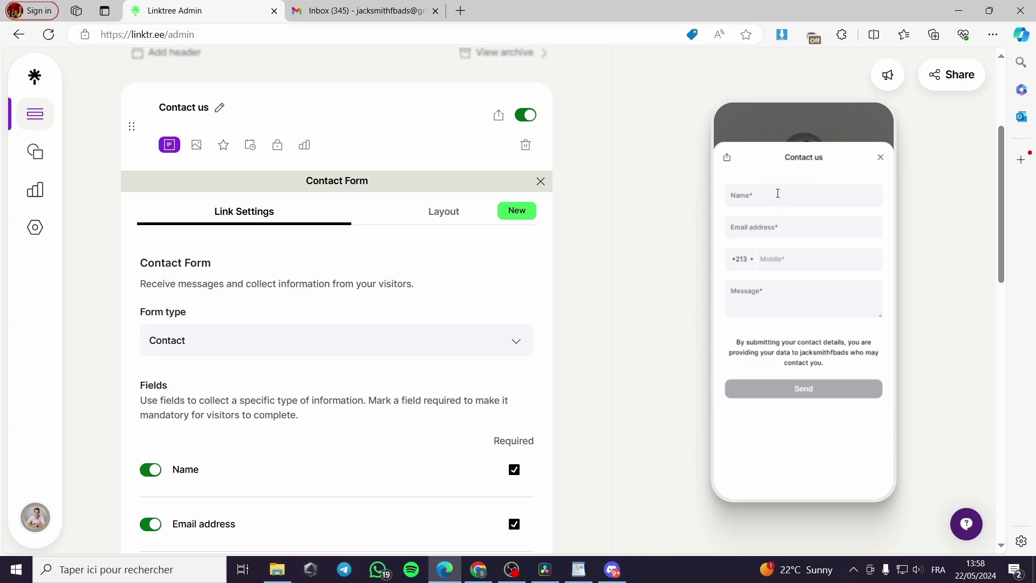
pyautogui.scroll(-4, 406, 324)
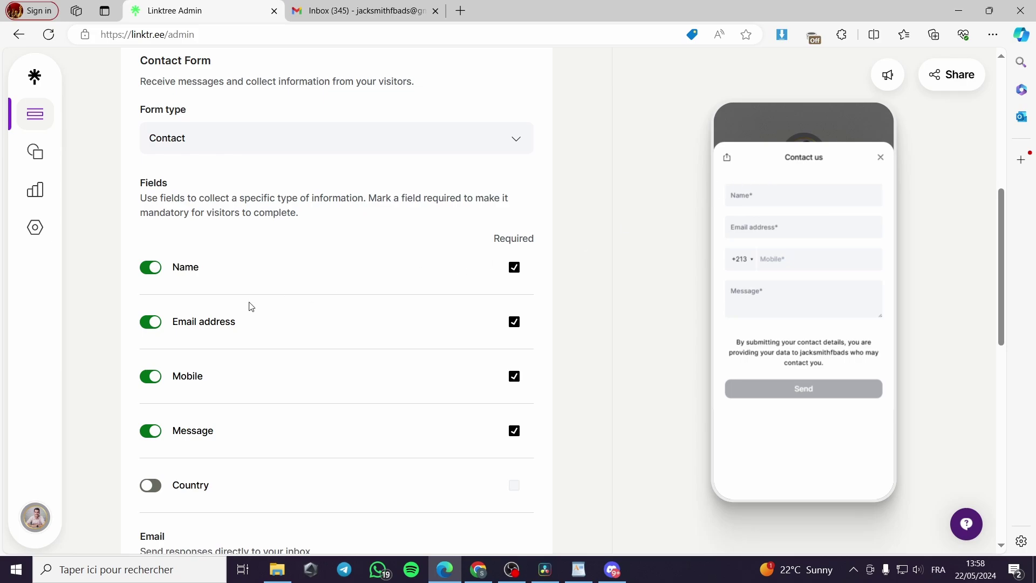
pyautogui.click(748, 194)
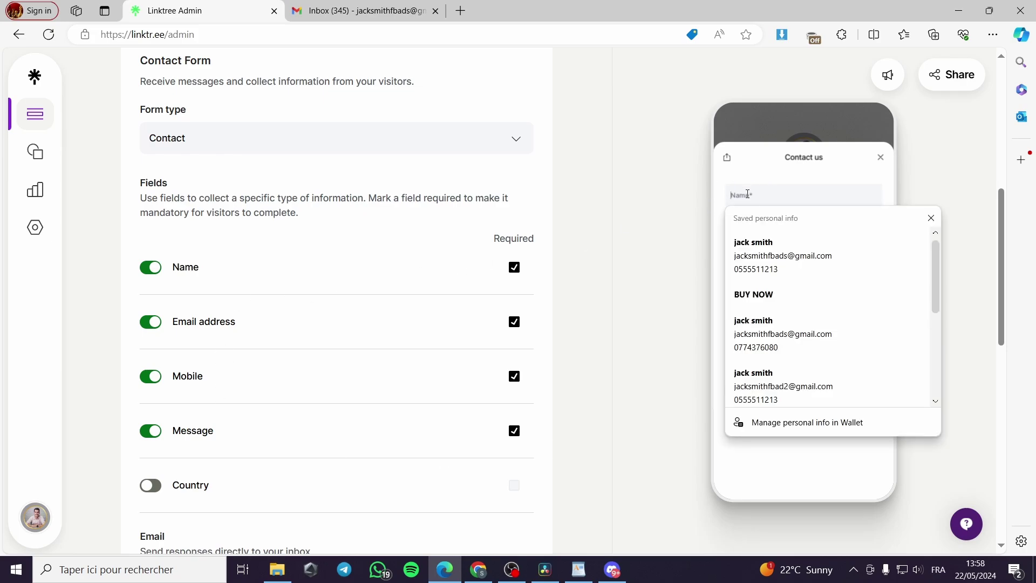
pyautogui.click(774, 173)
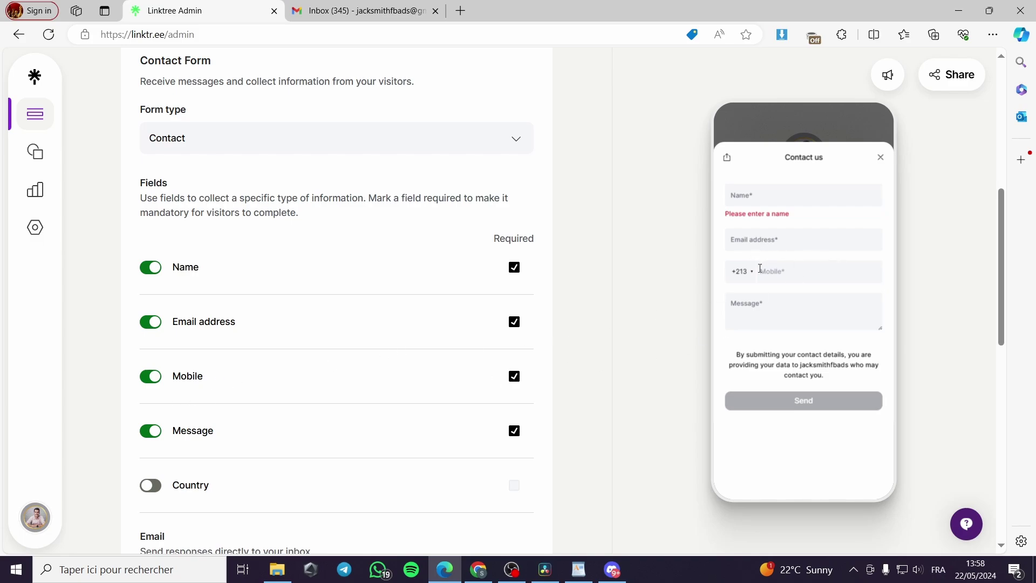
# Switch the preview's mobile country code to United Kingdom +44 and trigger Mobile and Message validation
pyautogui.click(746, 272)
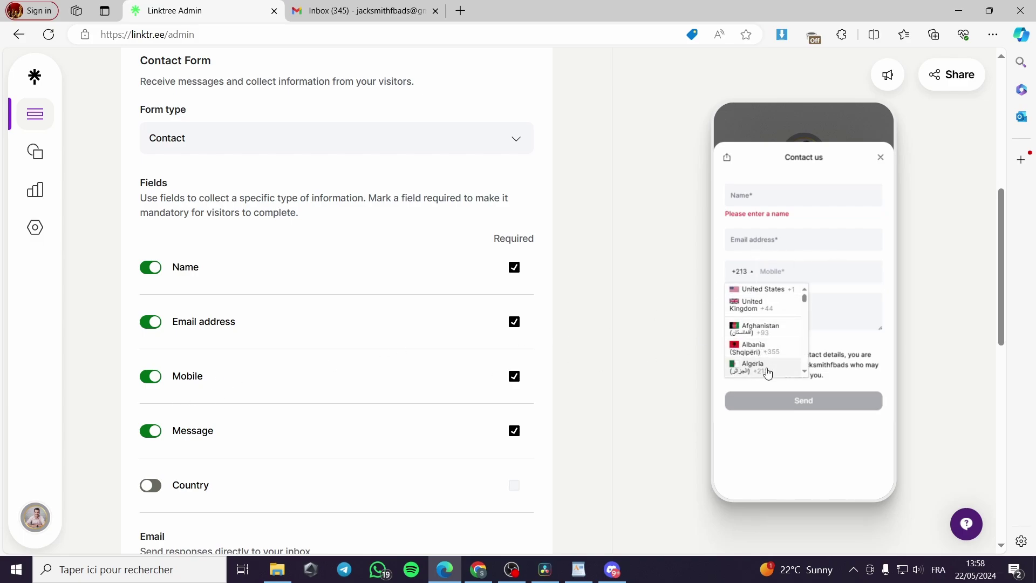
pyautogui.click(763, 305)
pyautogui.click(780, 272)
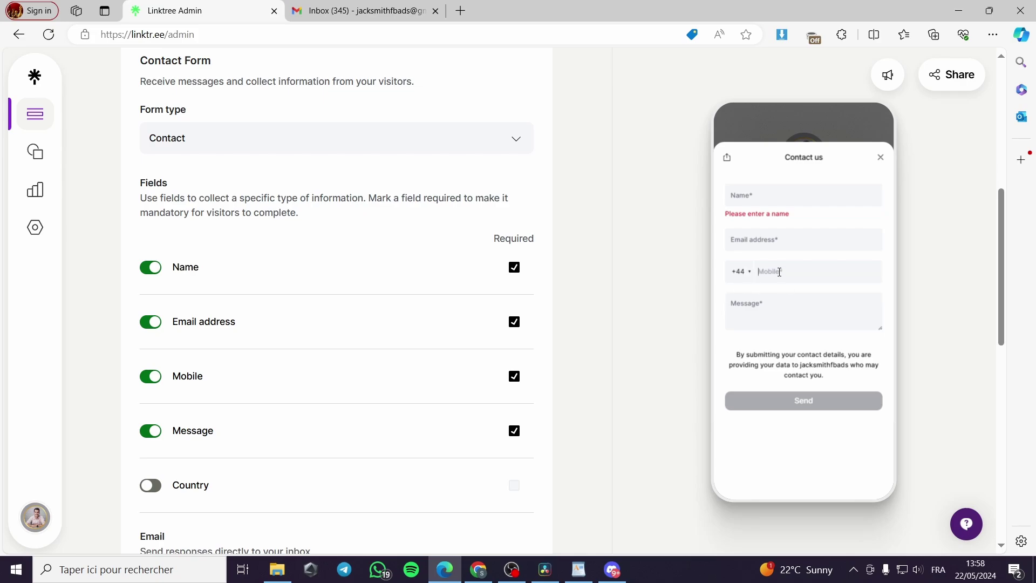
pyautogui.scroll(-1, 275, 421)
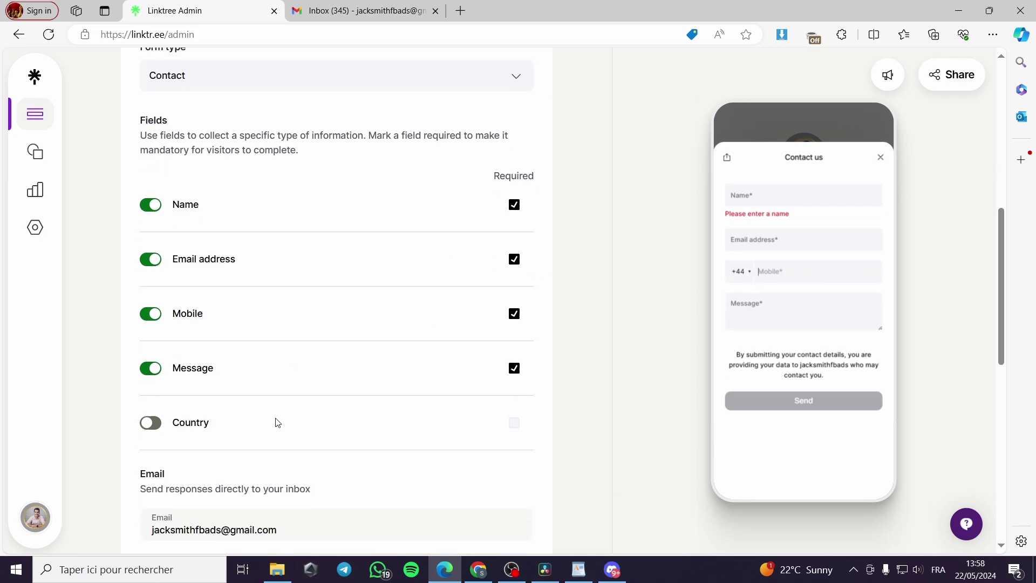
pyautogui.click(807, 304)
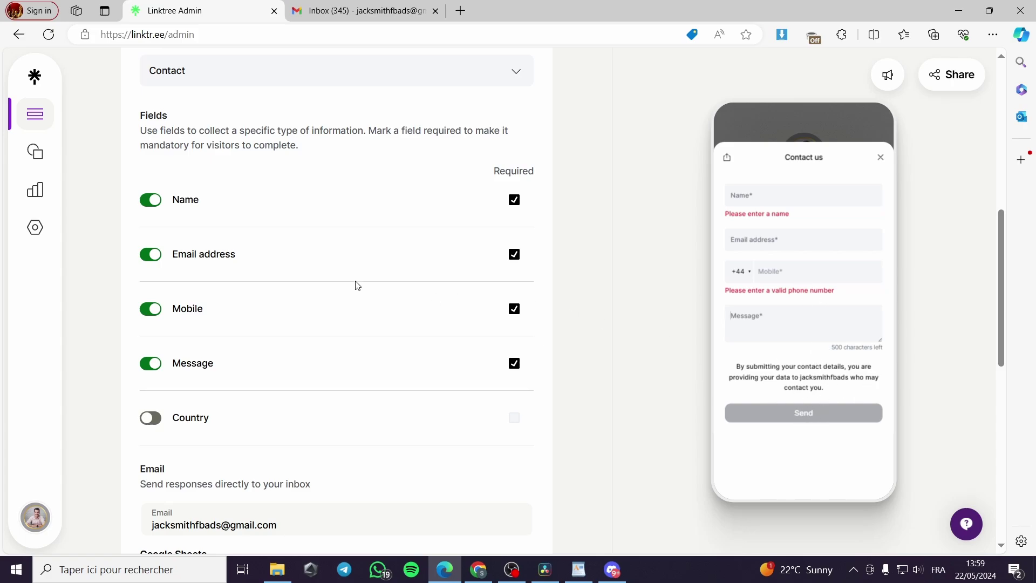
pyautogui.scroll(-2, 425, 316)
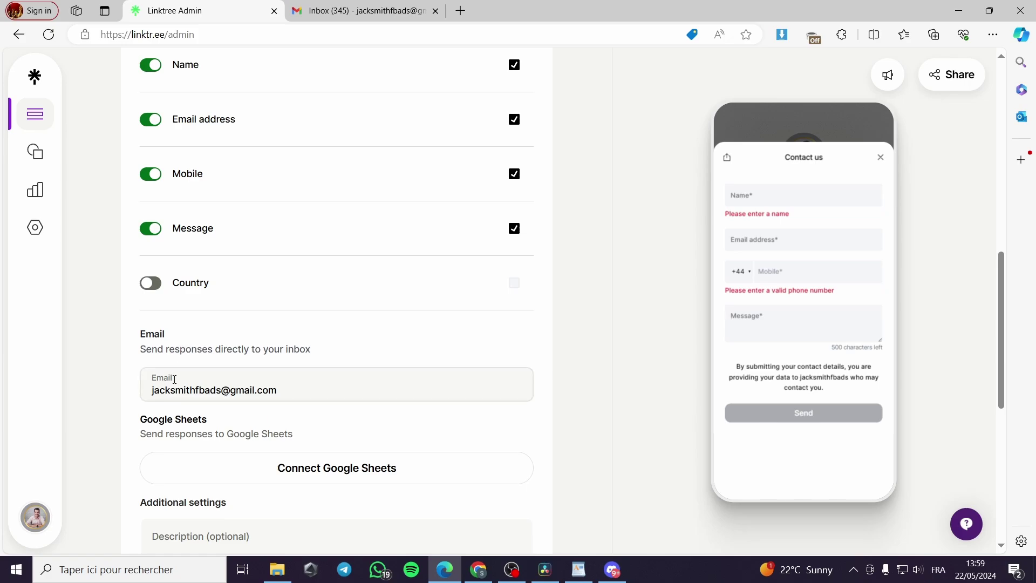
# Review the account email address that receives the form responses
pyautogui.click(269, 397)
pyautogui.moveTo(281, 393); pyautogui.dragTo(152, 393)
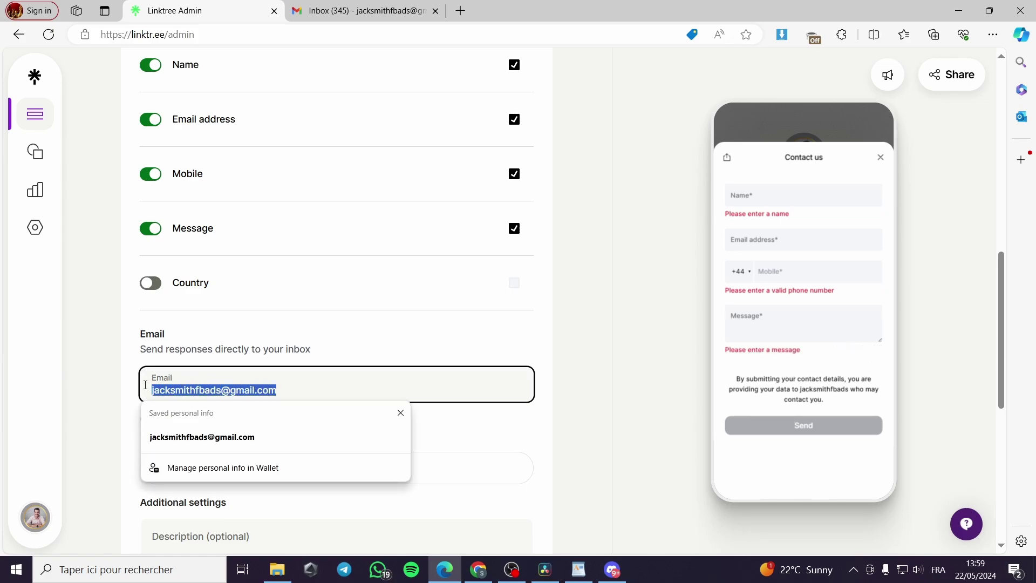
pyautogui.click(322, 386)
pyautogui.moveTo(290, 392); pyautogui.dragTo(151, 392)
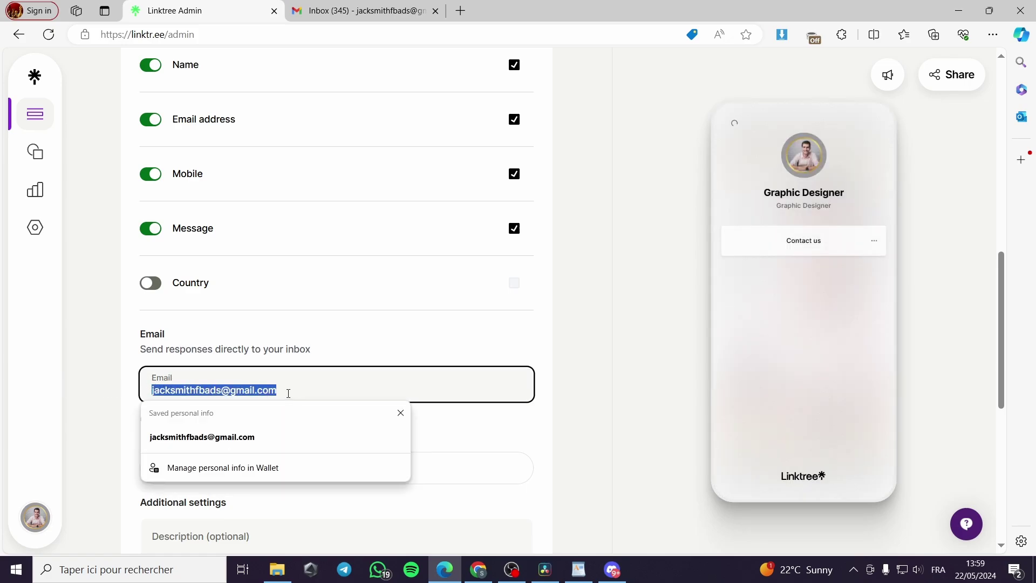
pyautogui.click(508, 432)
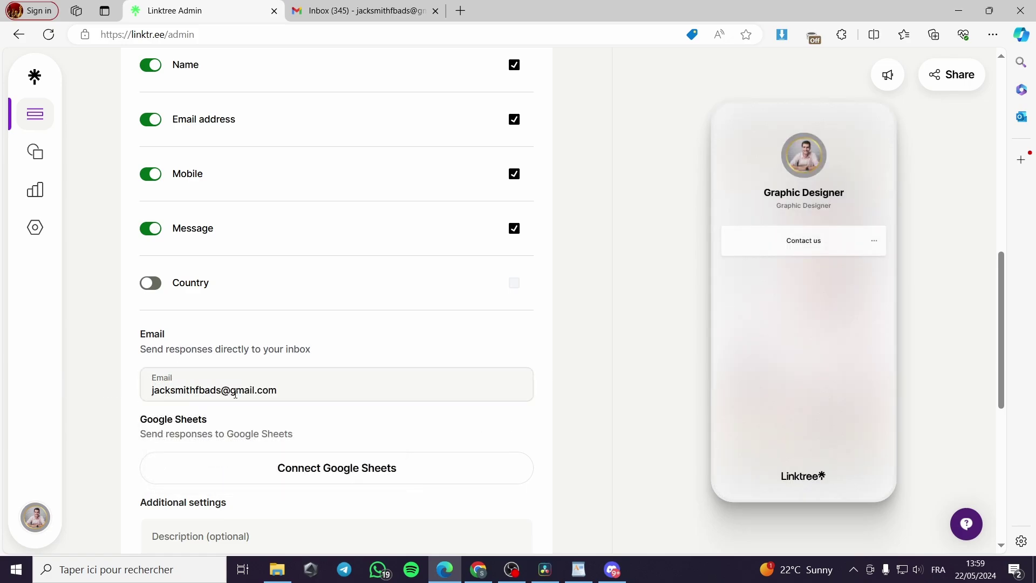
# Open and close Contact us in the preview, then look through the form settings
pyautogui.click(826, 244)
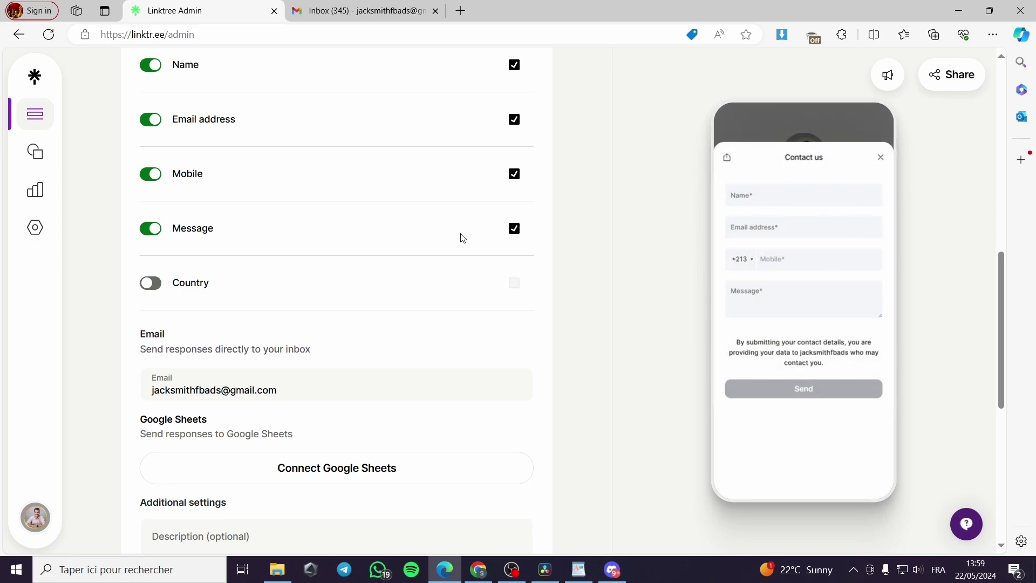
pyautogui.click(319, 394)
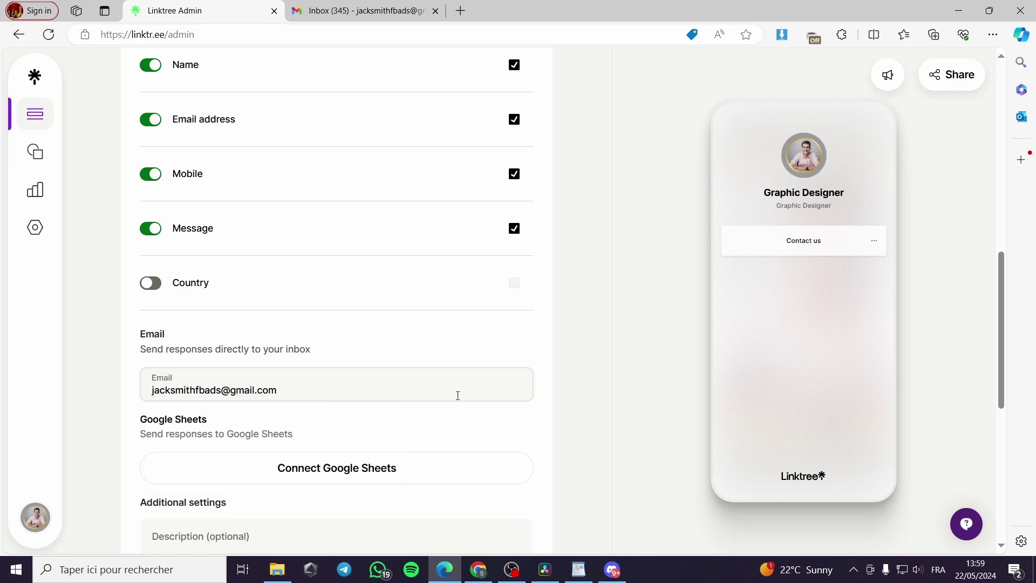
pyautogui.scroll(-3, 352, 347)
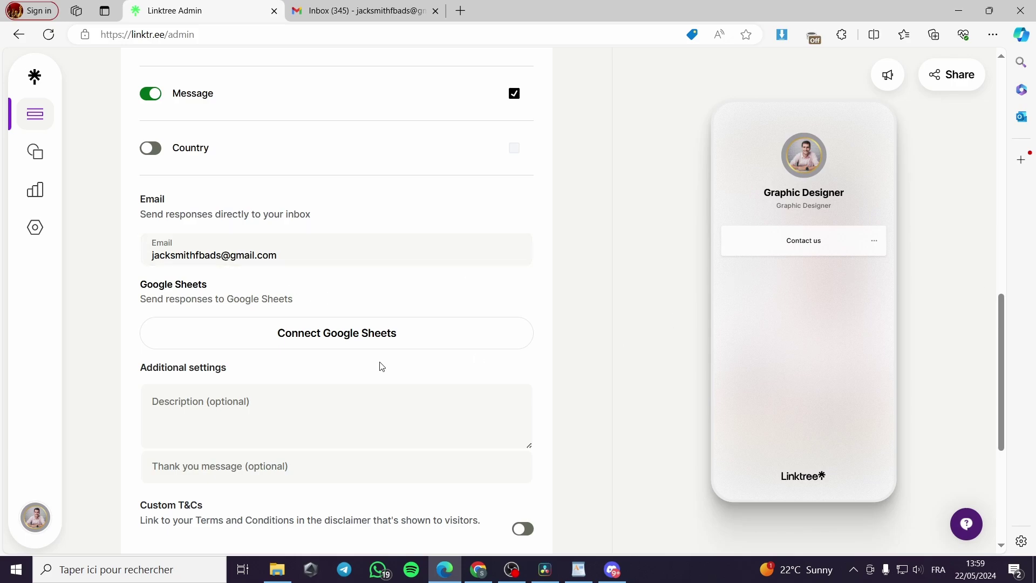
pyautogui.scroll(10, 578, 301)
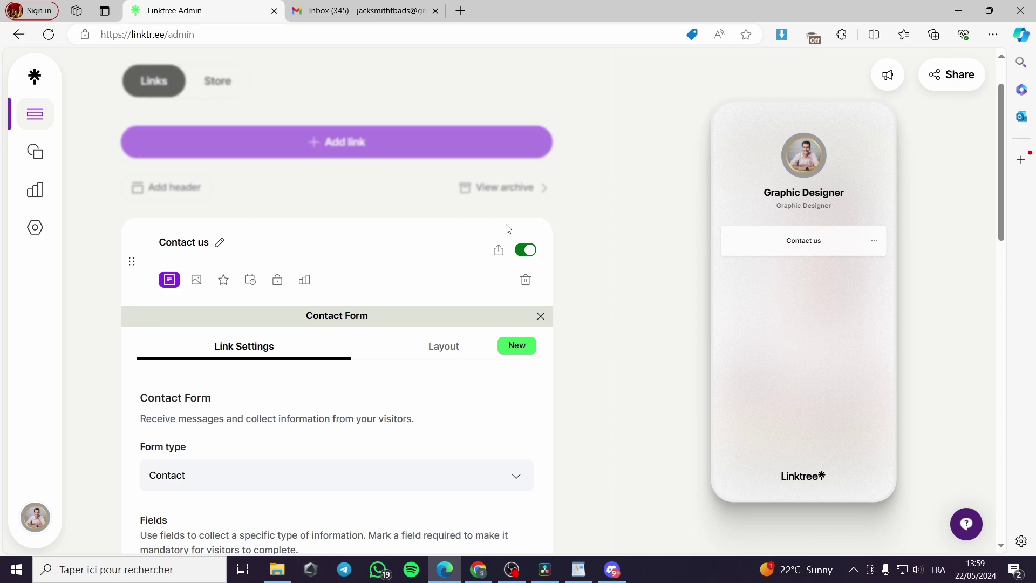
pyautogui.scroll(-6, 504, 226)
pyautogui.scroll(7, 500, 231)
pyautogui.scroll(-7, 508, 230)
pyautogui.scroll(-11, 508, 230)
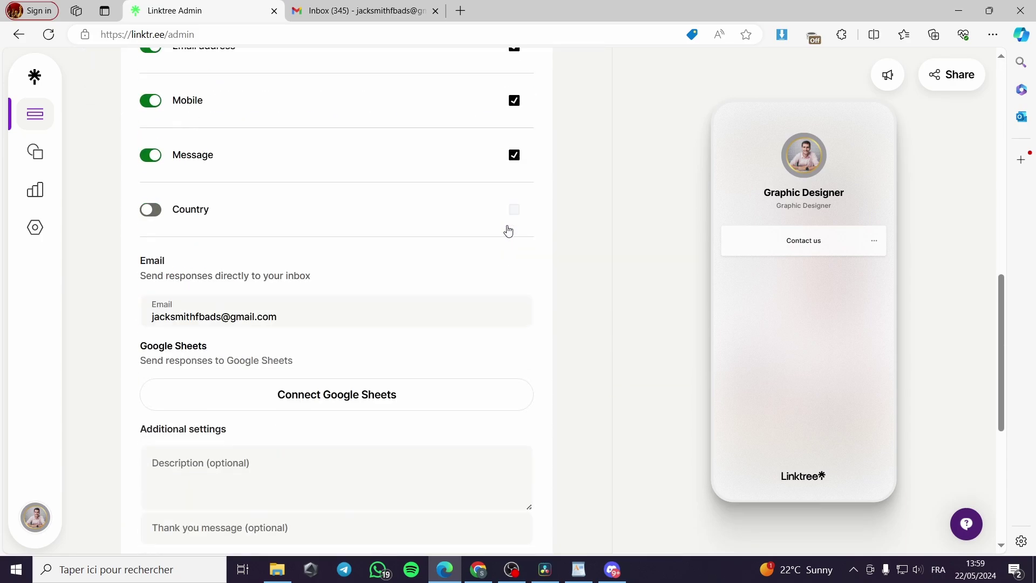
pyautogui.scroll(5, 540, 279)
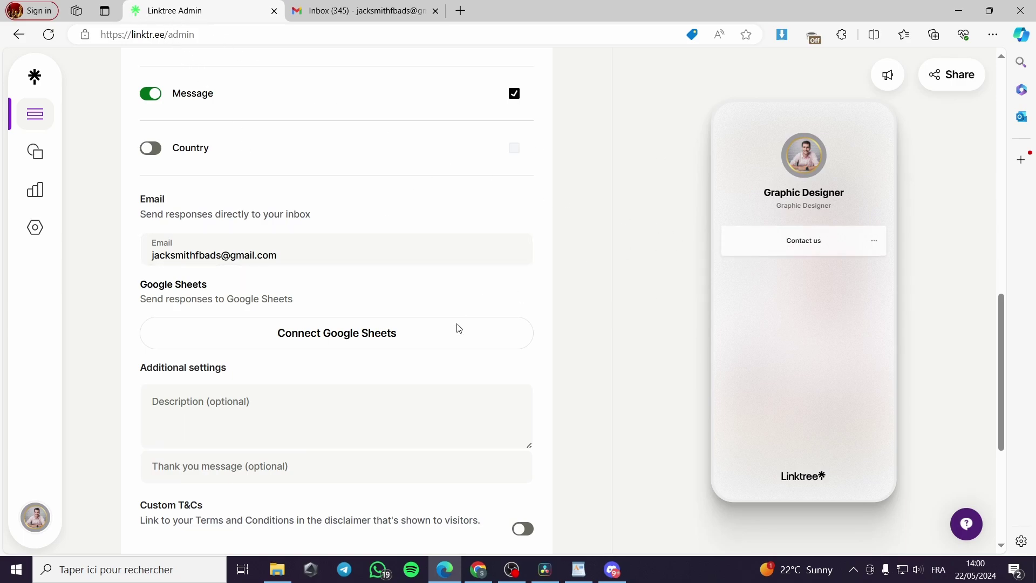
pyautogui.scroll(-4, 461, 335)
pyautogui.scroll(13, 542, 340)
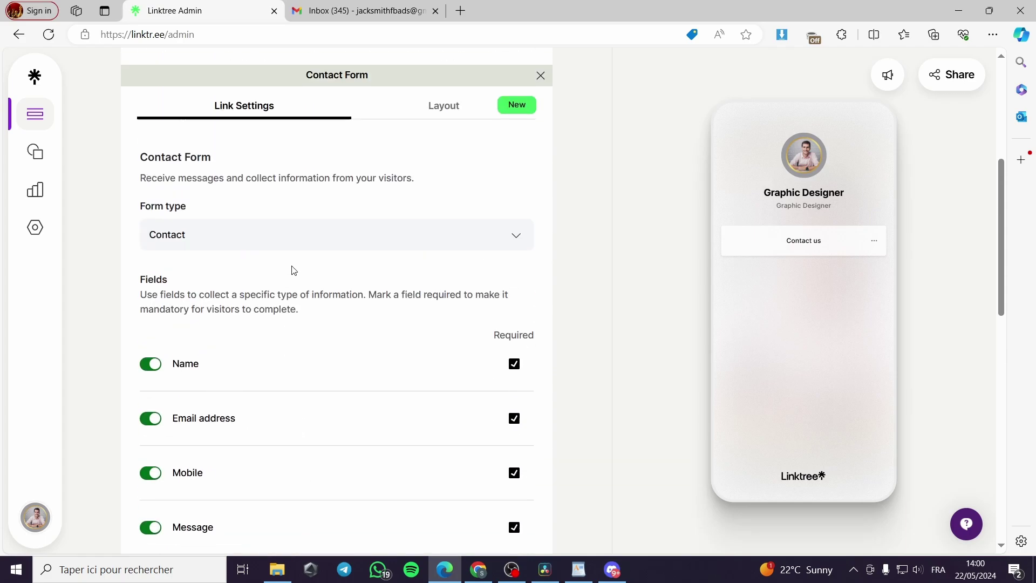
pyautogui.scroll(-4, 312, 234)
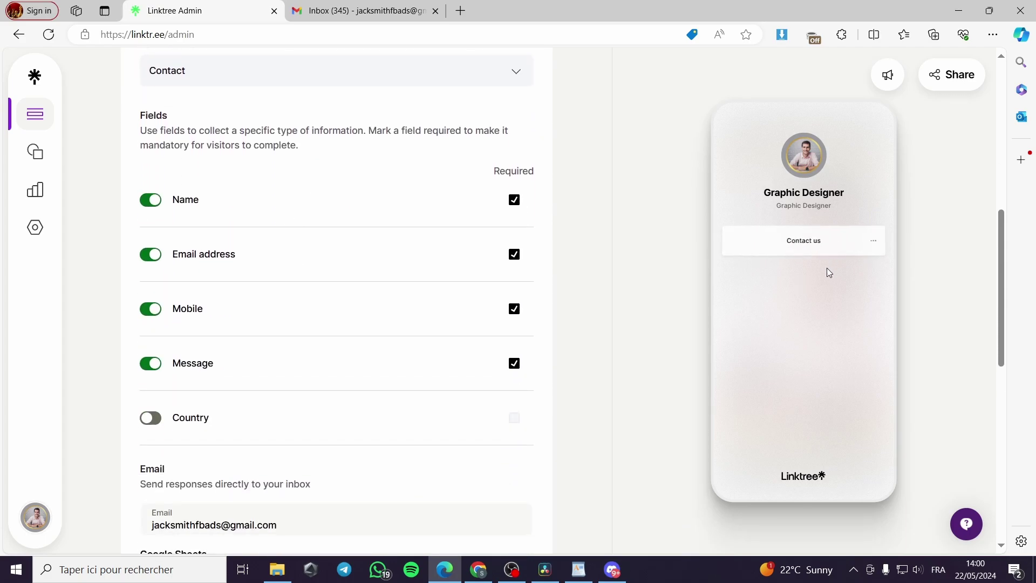
pyautogui.scroll(-5, 376, 414)
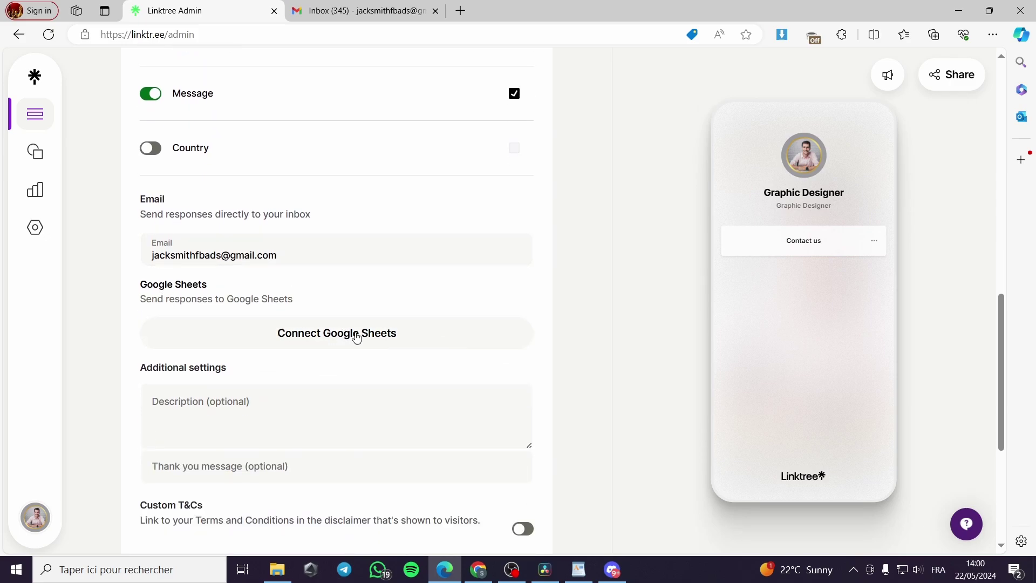
# Choose the Google account and allow Linktree access so the Linktree Contact Form sheet shows Connected
pyautogui.scroll(10, 519, 355)
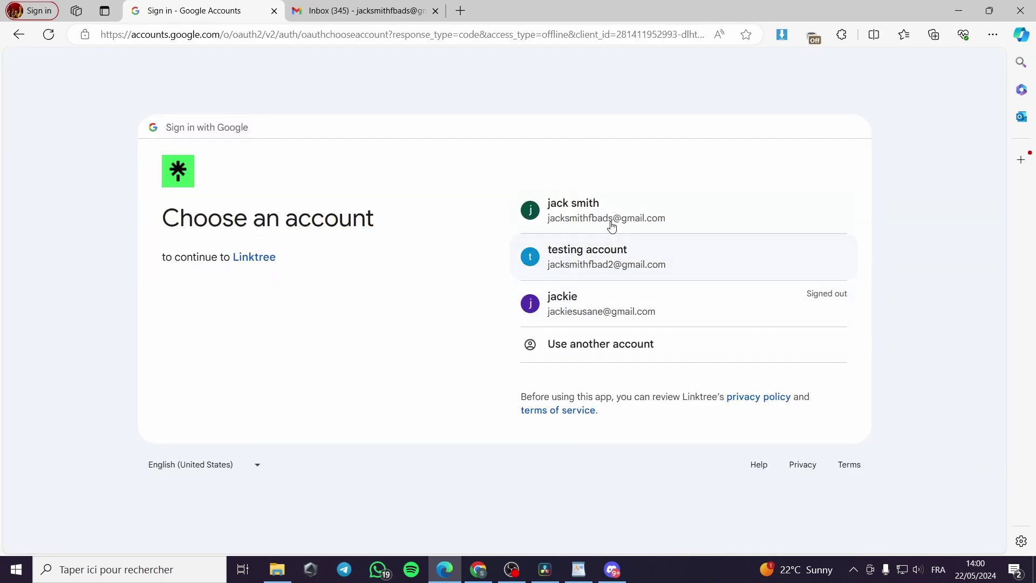
pyautogui.click(614, 213)
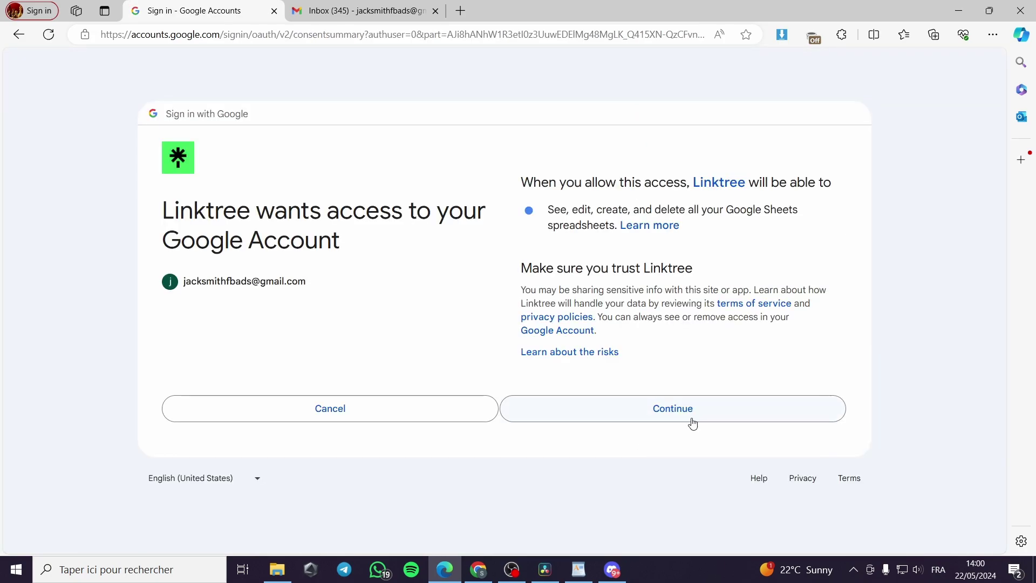
pyautogui.click(687, 418)
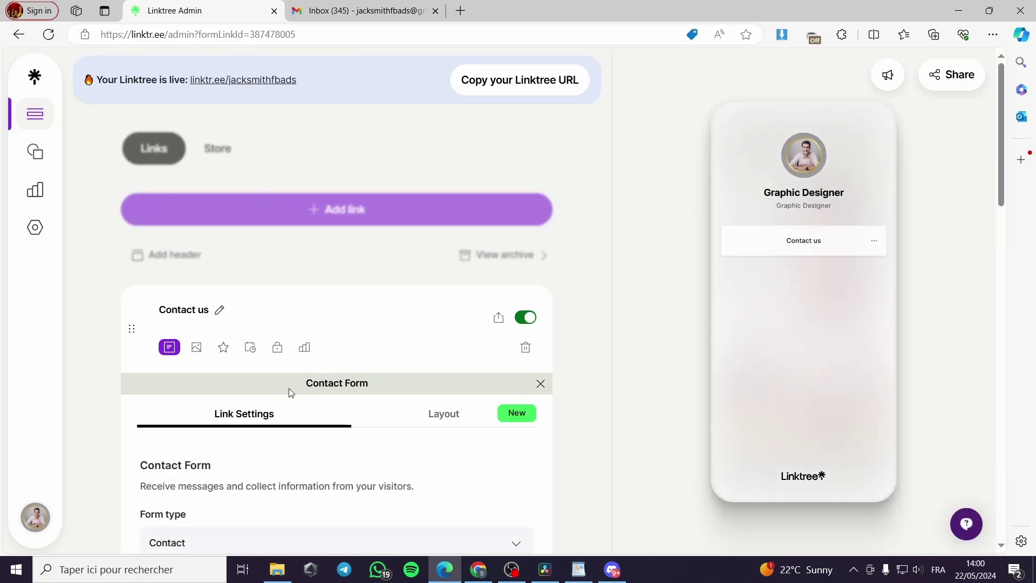
pyautogui.scroll(-5, 279, 416)
pyautogui.scroll(-8, 280, 417)
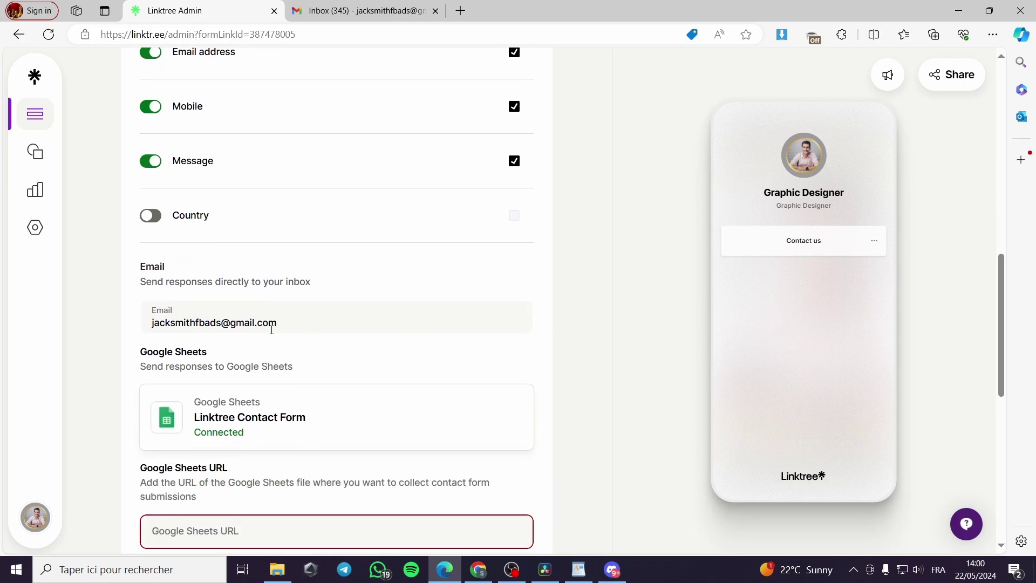
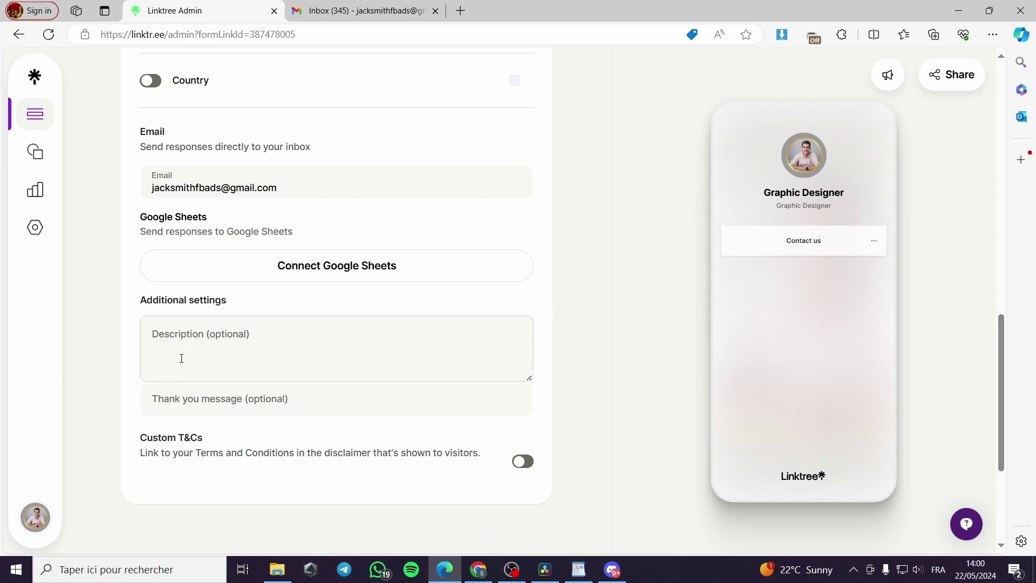
# Enter the thank-you message 'Thank you for reaching out i will respond to you within 3 buisness days.'
pyautogui.click(196, 338)
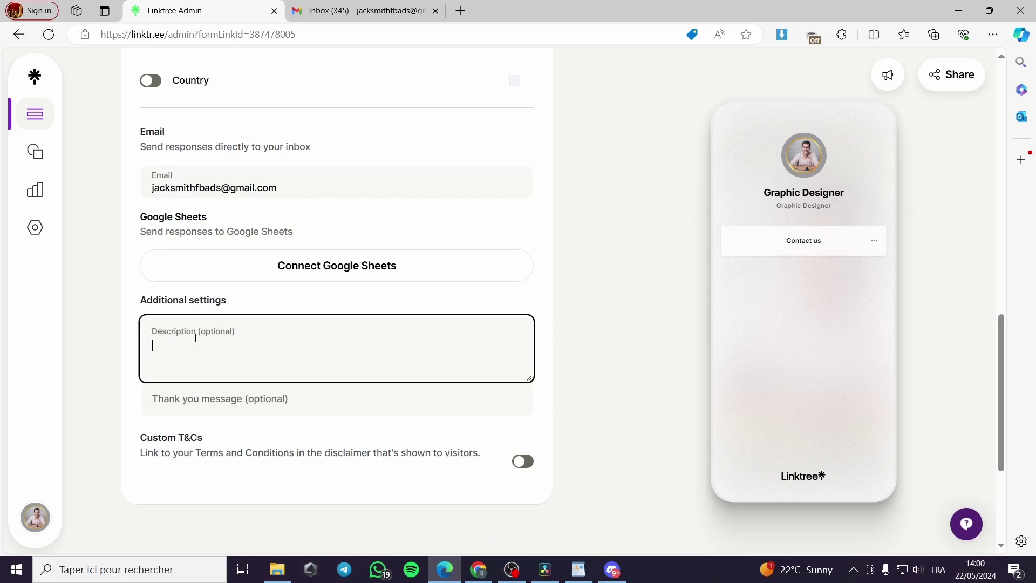
pyautogui.click(195, 410)
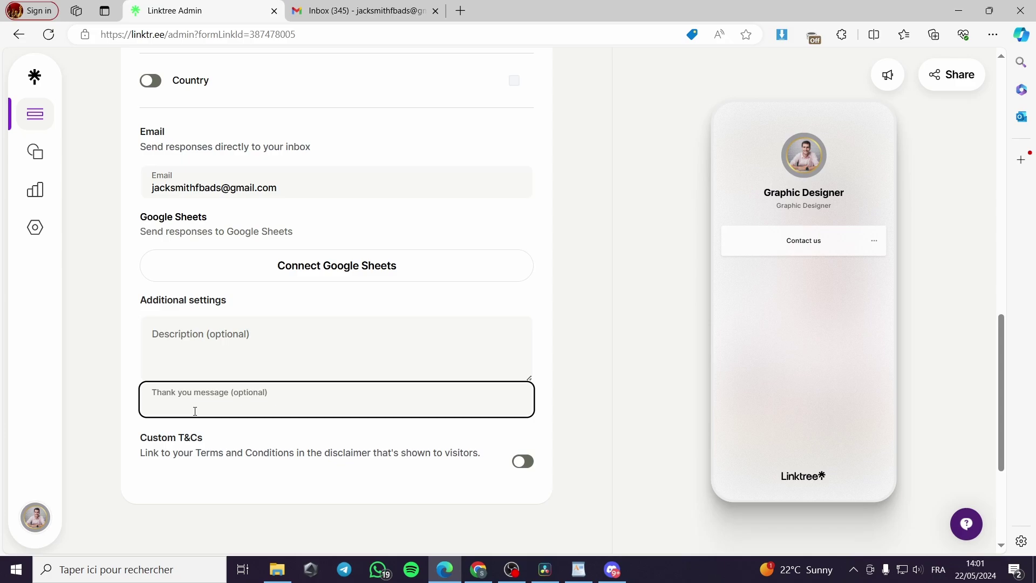
pyautogui.write('hank you for reaching out')
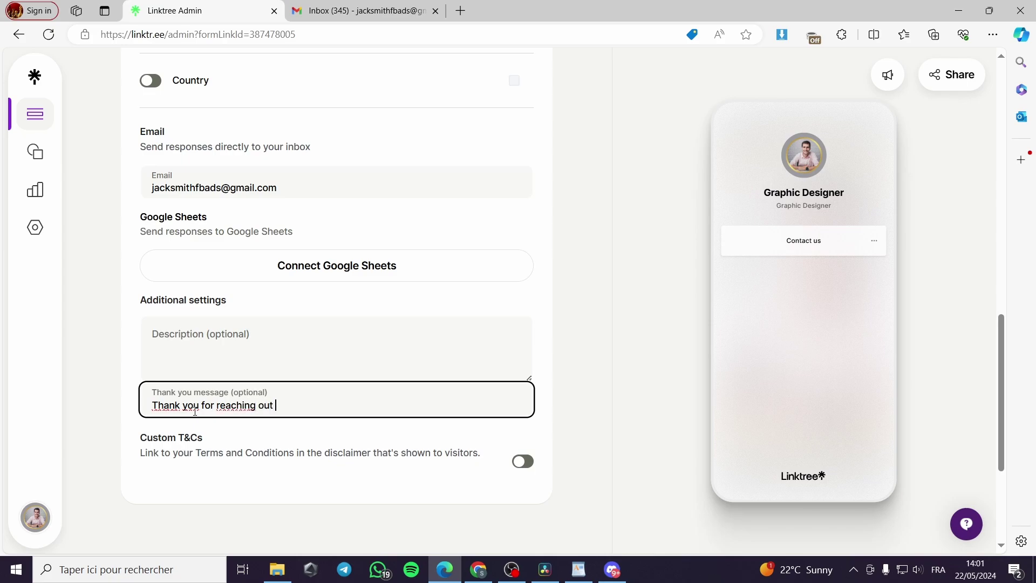
pyautogui.write(' i will res')
pyautogui.write('nd')
pyautogui.press('BackSpace')
pyautogui.press('BackSpace')
pyautogui.write('pond to soo')
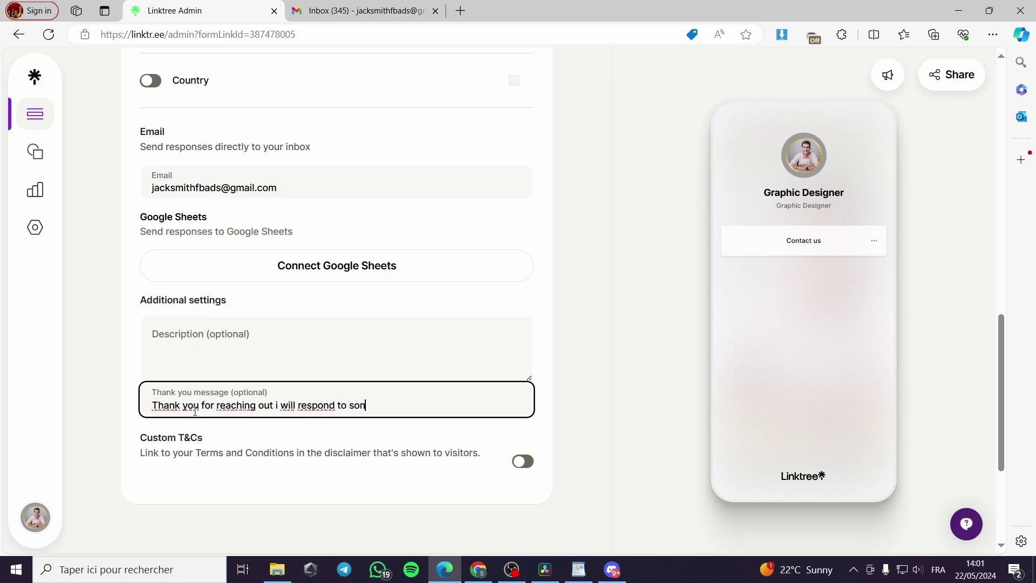
pyautogui.press('BackSpace')
pyautogui.press('BackSpace')
pyautogui.press('BackSpace')
pyautogui.write('you')
pyautogui.press('BackSpace')
pyautogui.write('u within 3 buisness')
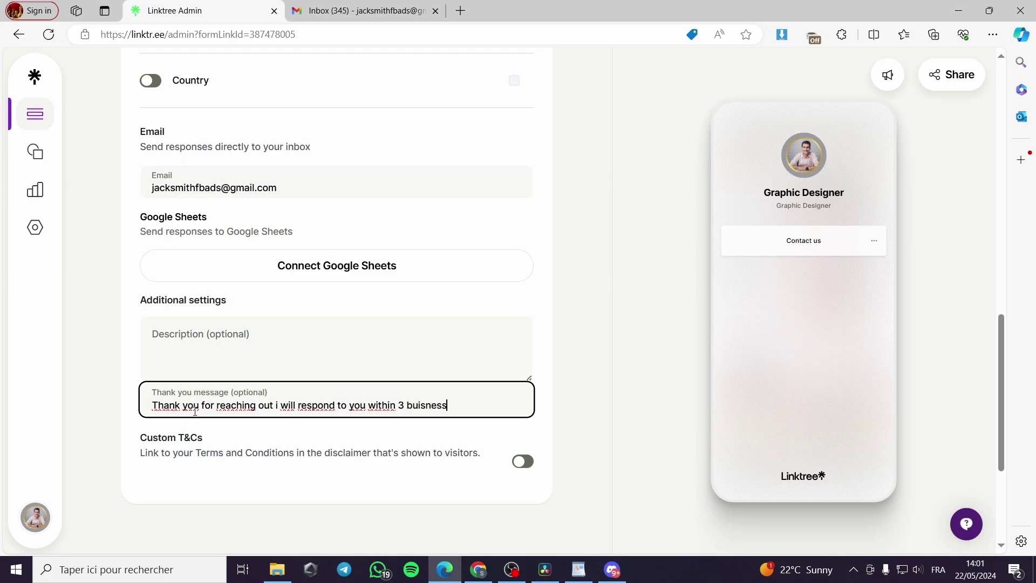
pyautogui.write(' days.')
# Turn Custom T&Cs on, check its label and URL fields, then switch it back off
pyautogui.click(528, 464)
pyautogui.scroll(-3, 432, 458)
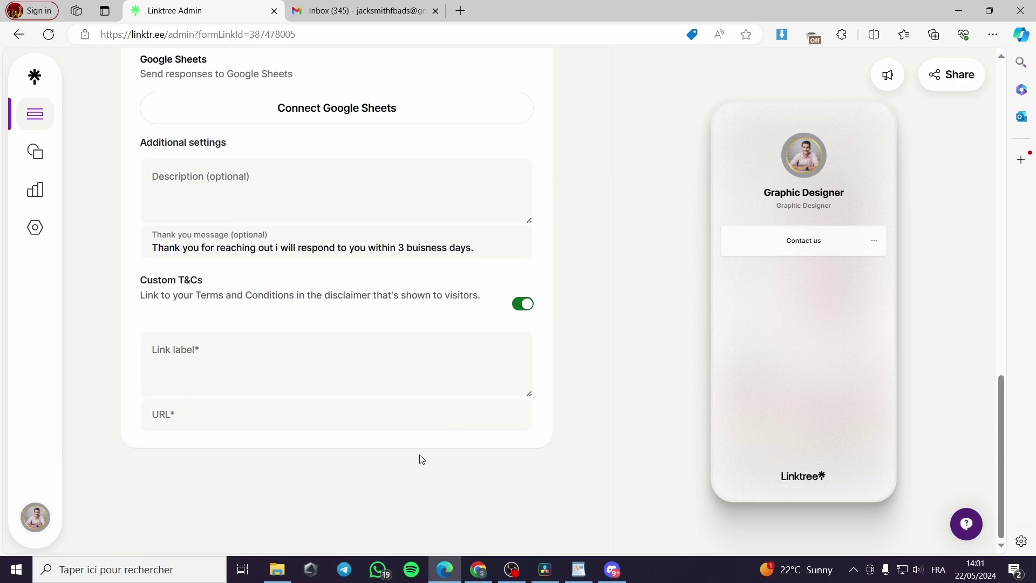
pyautogui.click(209, 362)
pyautogui.click(196, 410)
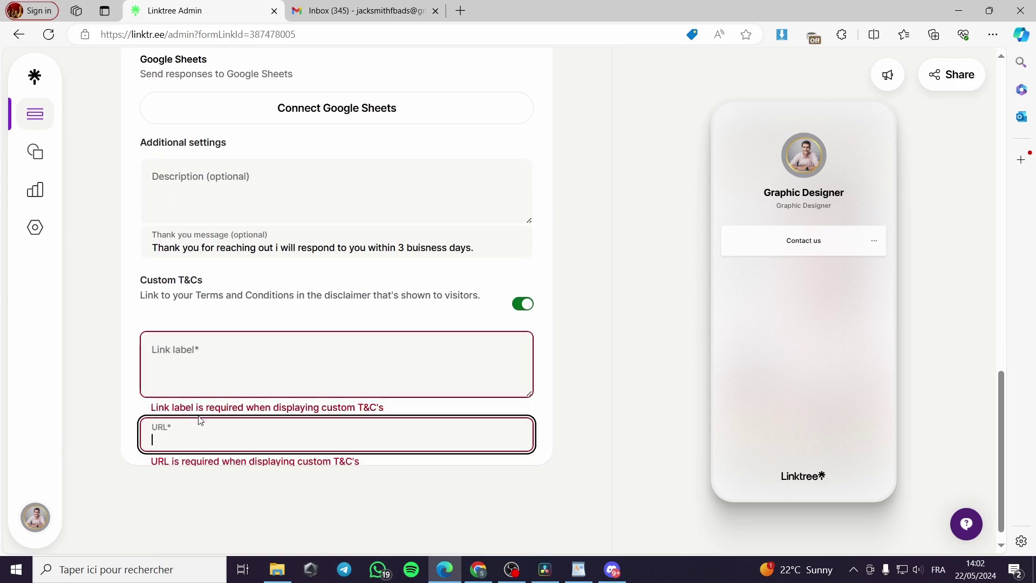
pyautogui.click(528, 306)
pyautogui.scroll(15, 440, 370)
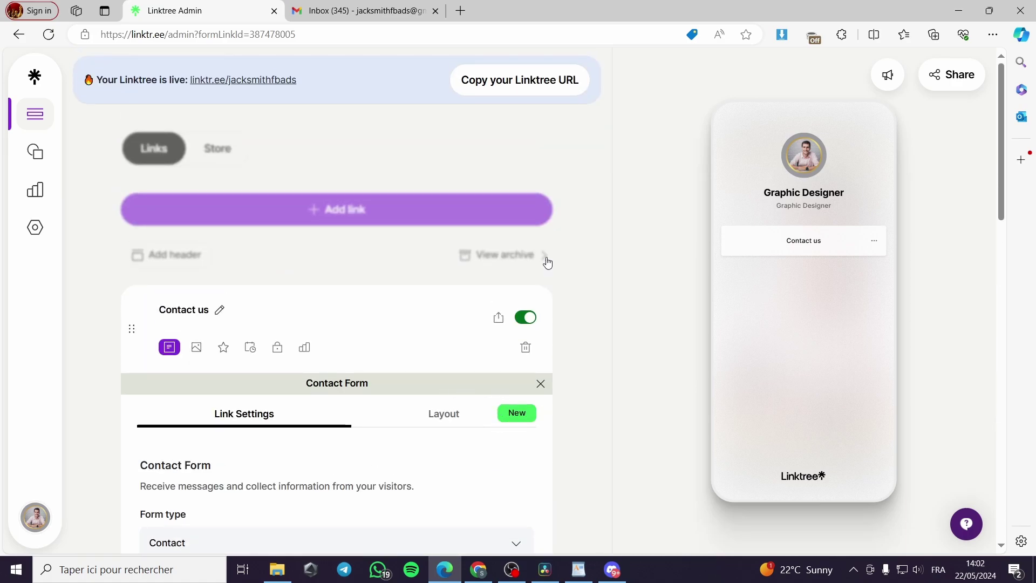
# Copy the public Linktree URL from the Share panel and load it in a new browser tab
pyautogui.click(961, 74)
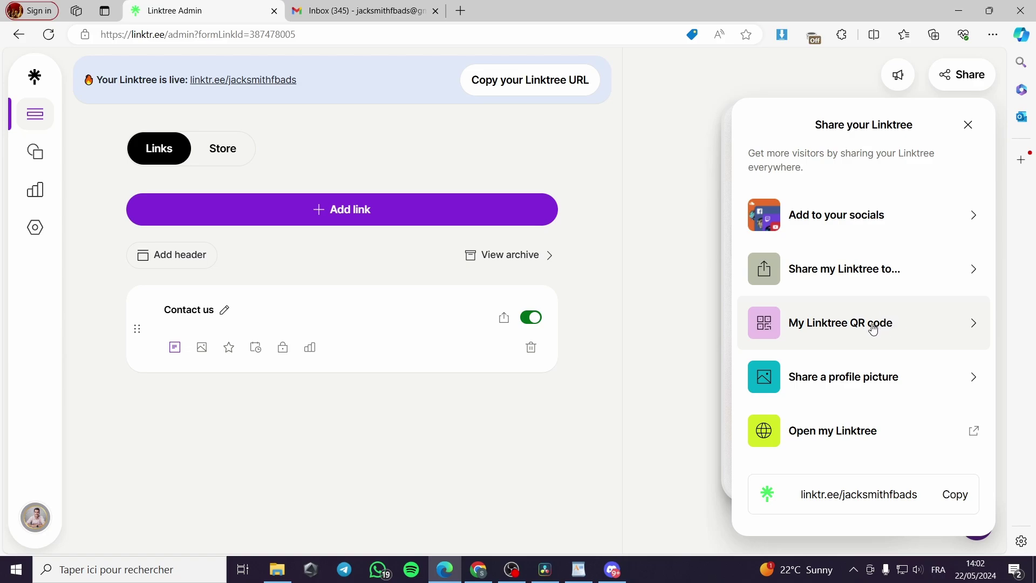
pyautogui.click(955, 495)
pyautogui.click(460, 11)
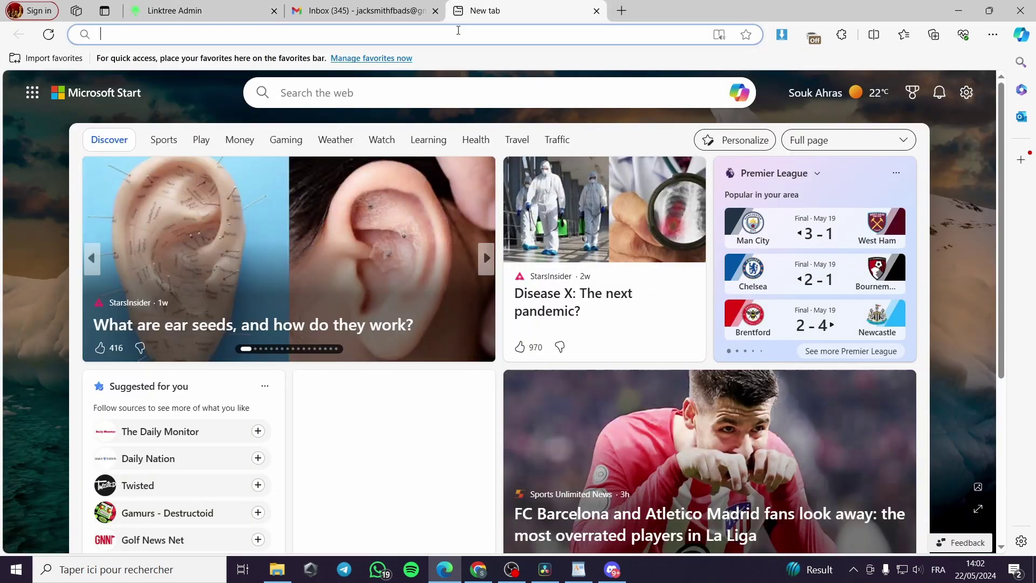
pyautogui.hotkey('ctrl', 'v')
pyautogui.press('Return')
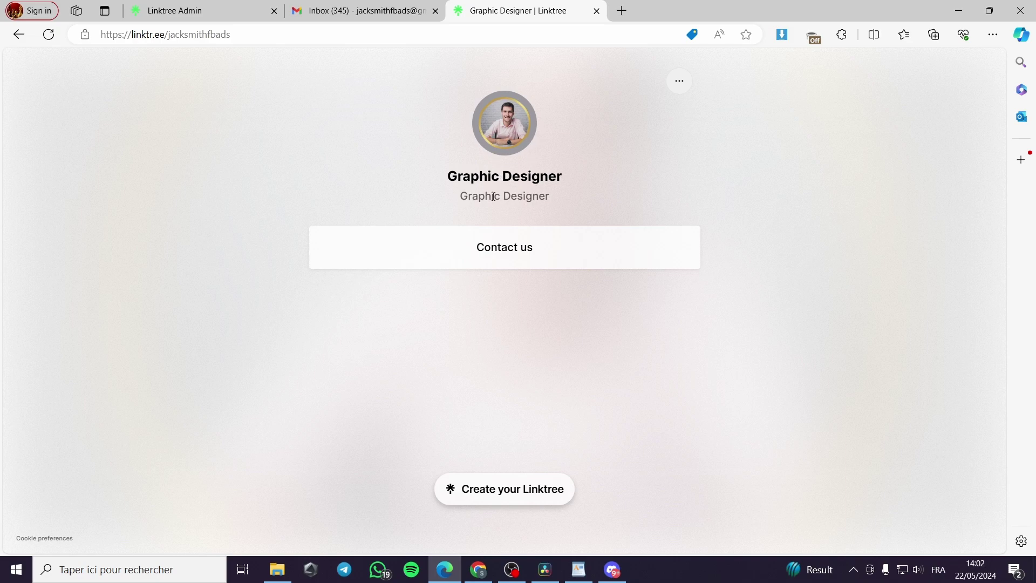
pyautogui.click(600, 250)
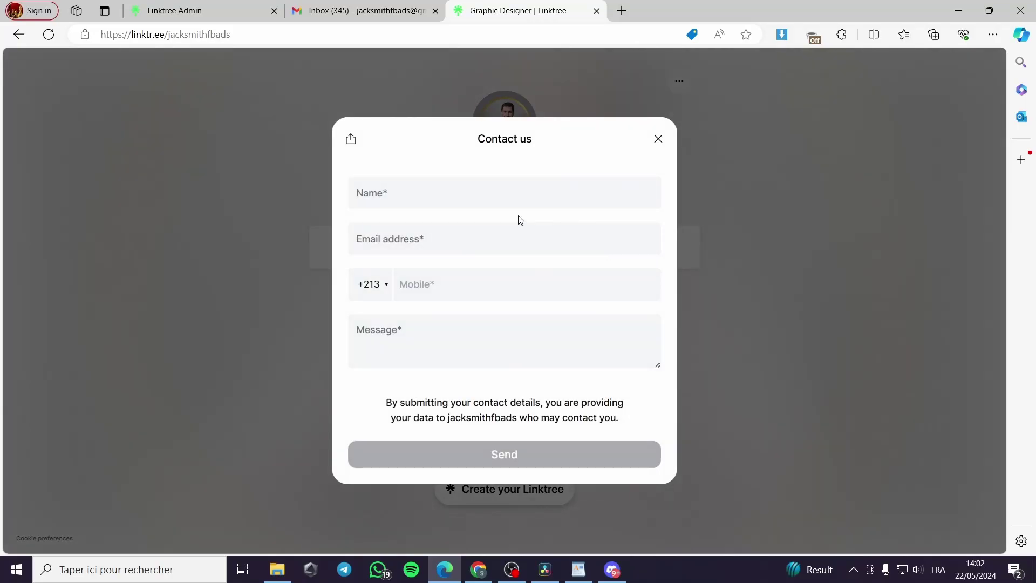
pyautogui.click(404, 191)
pyautogui.click(468, 162)
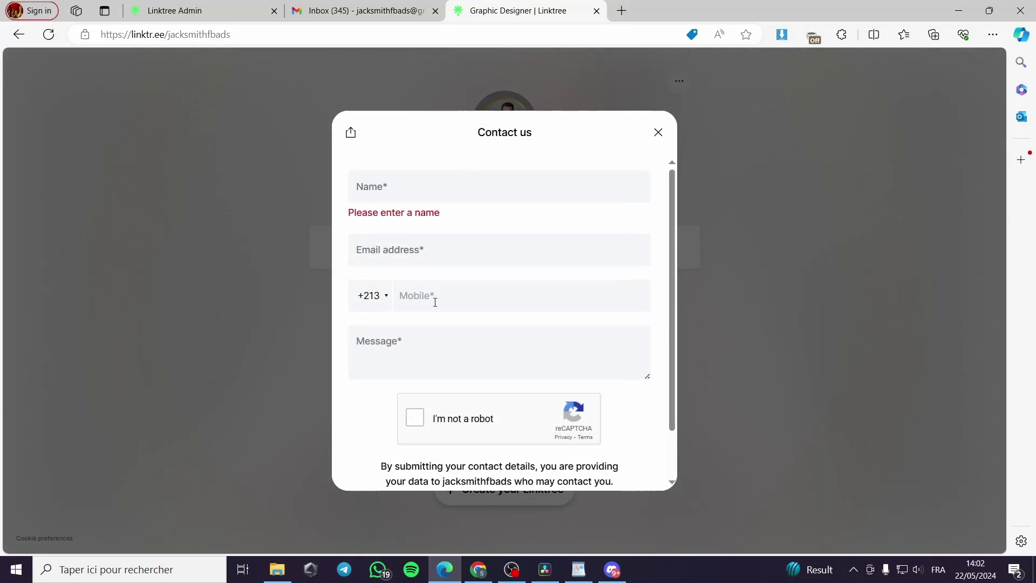
pyautogui.scroll(-1, 469, 372)
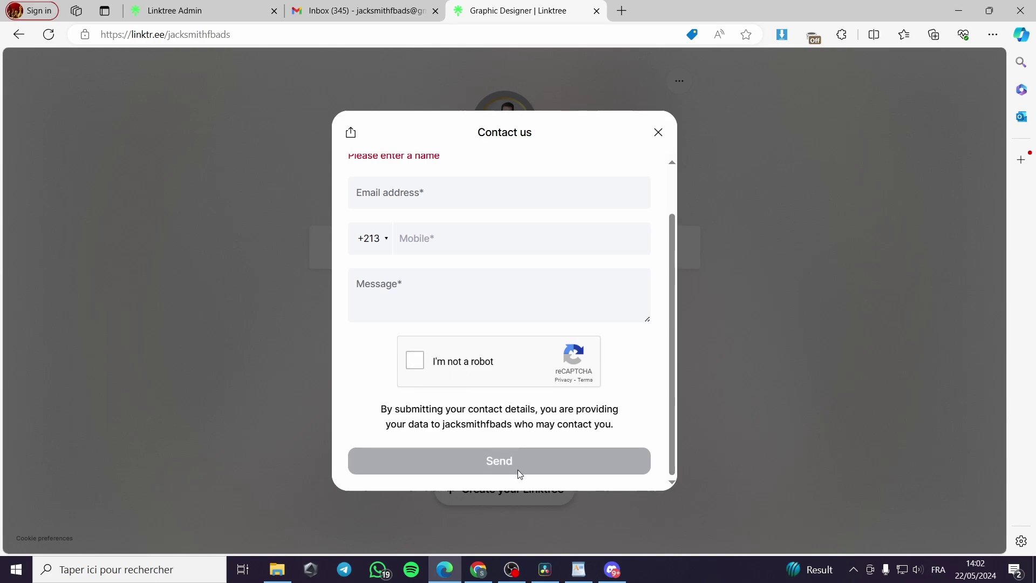
pyautogui.click(743, 328)
pyautogui.click(597, 11)
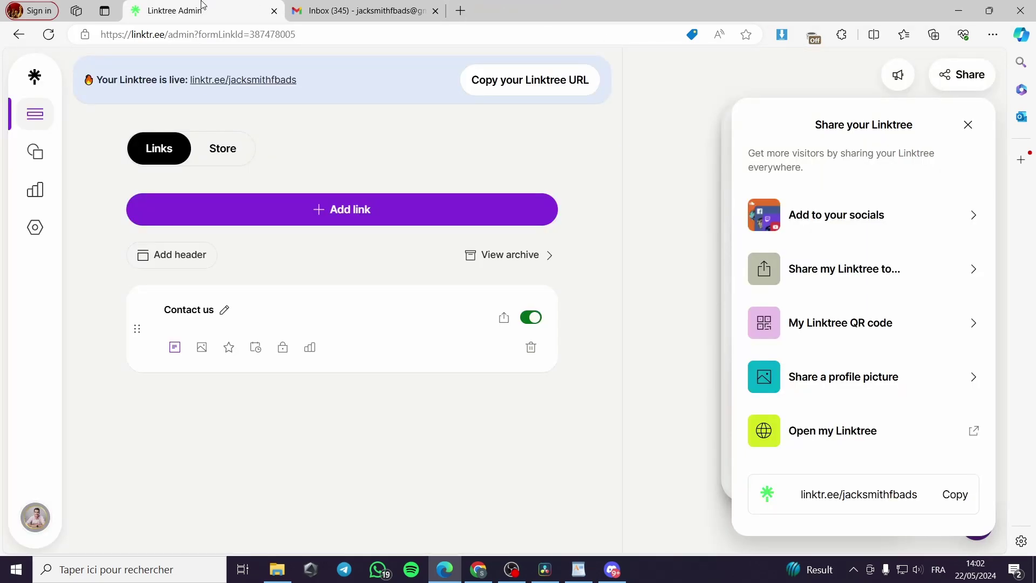
pyautogui.click(674, 258)
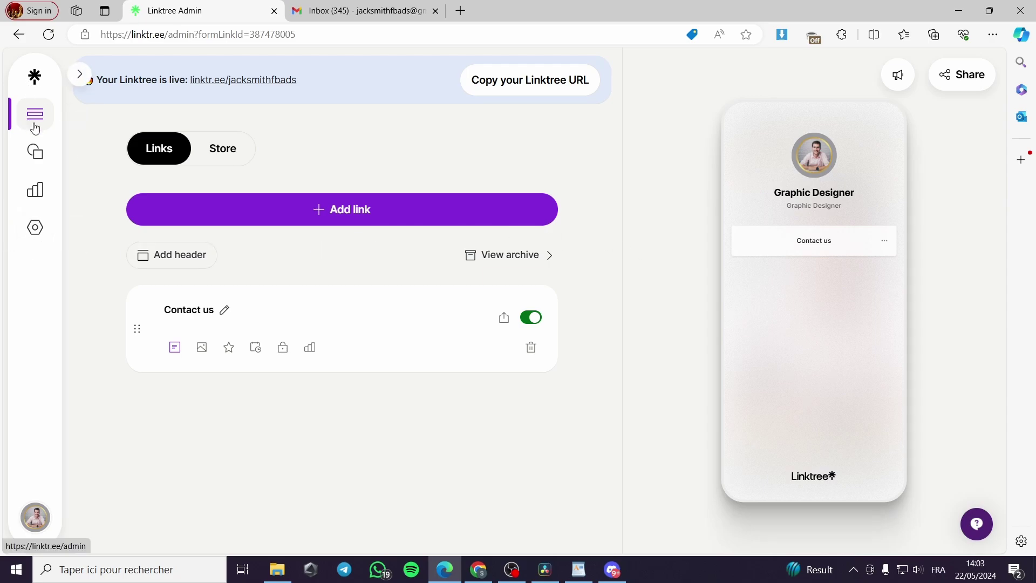
pyautogui.click(243, 80)
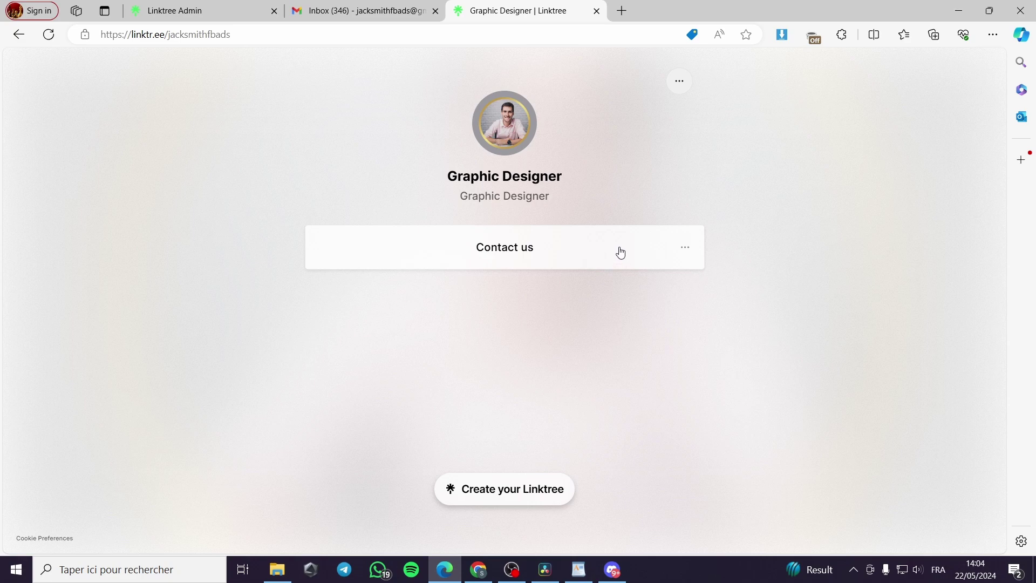
# Open the Contact us form and enter a visitor name, e-mail and United Kingdom +44 mobile number
pyautogui.click(565, 251)
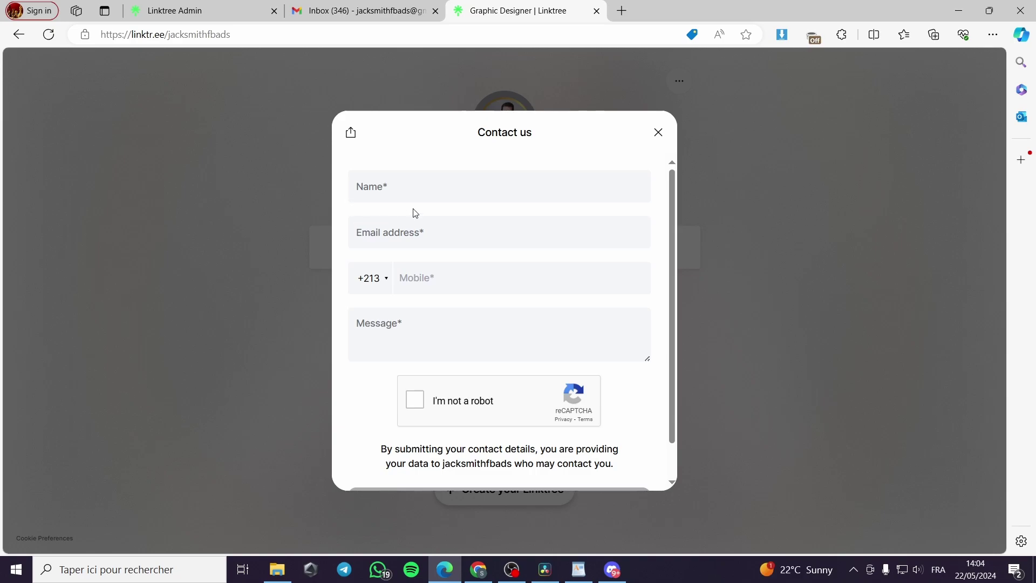
pyautogui.click(476, 191)
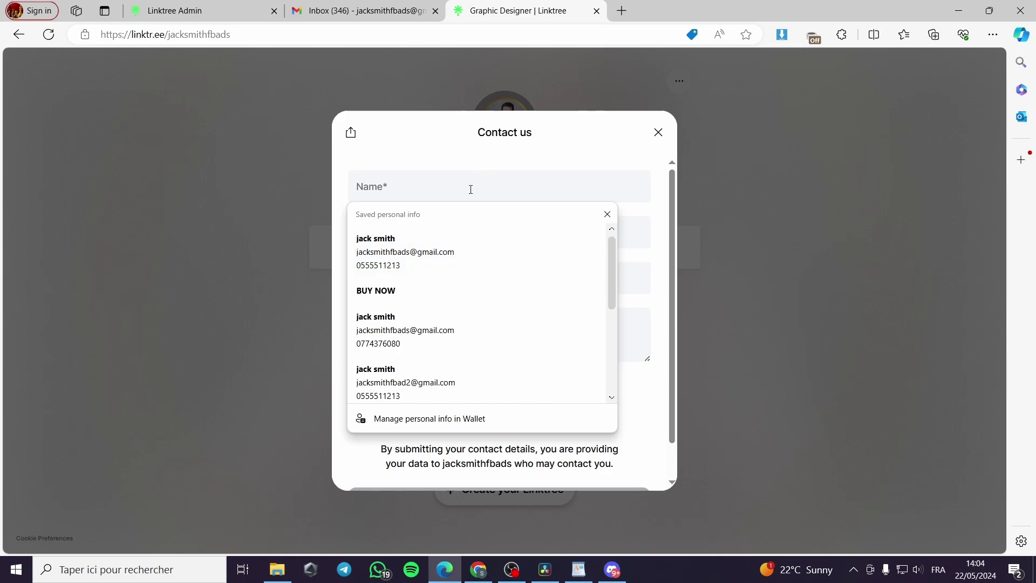
pyautogui.write('s')
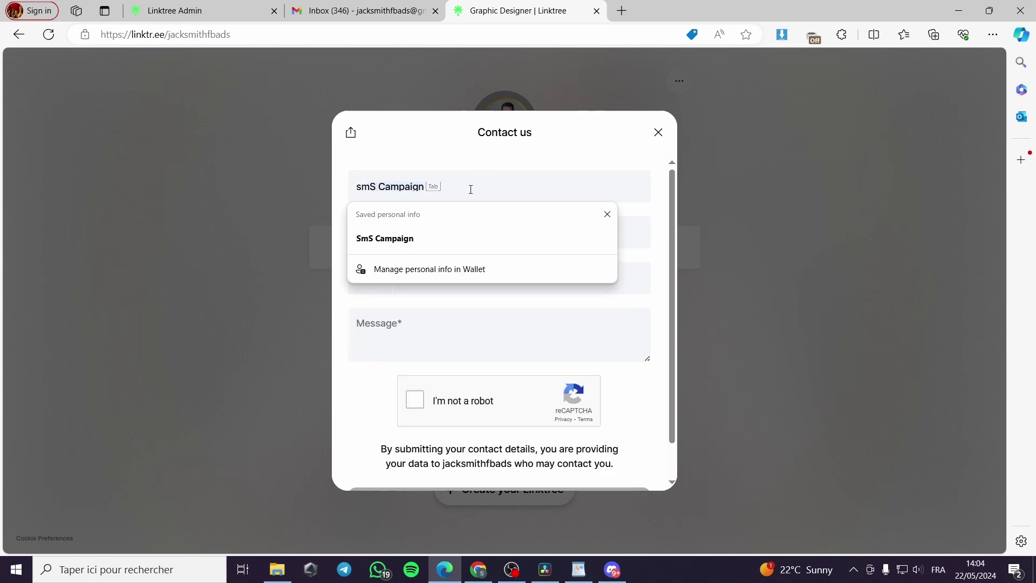
pyautogui.write('mith')
pyautogui.click(448, 231)
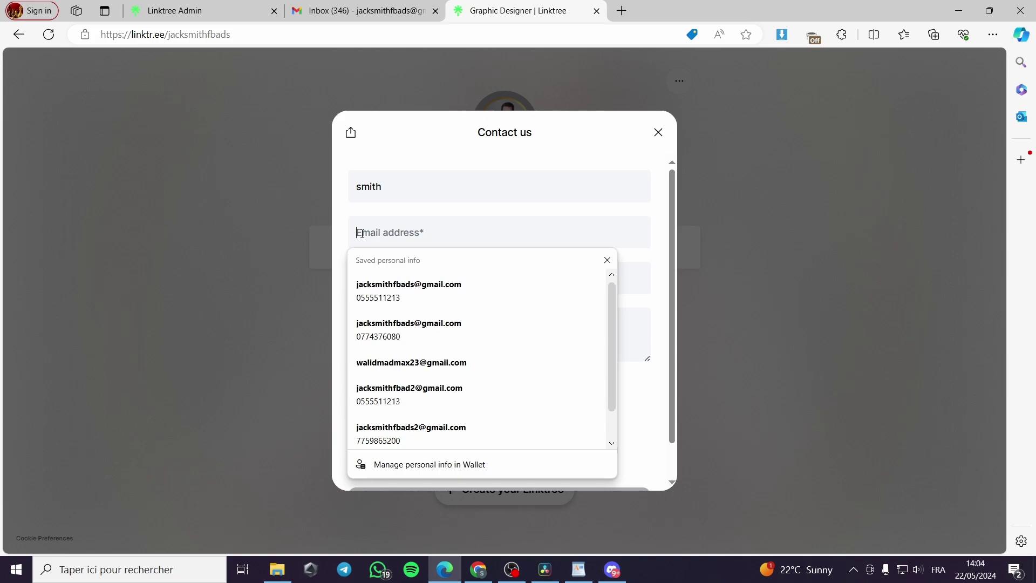
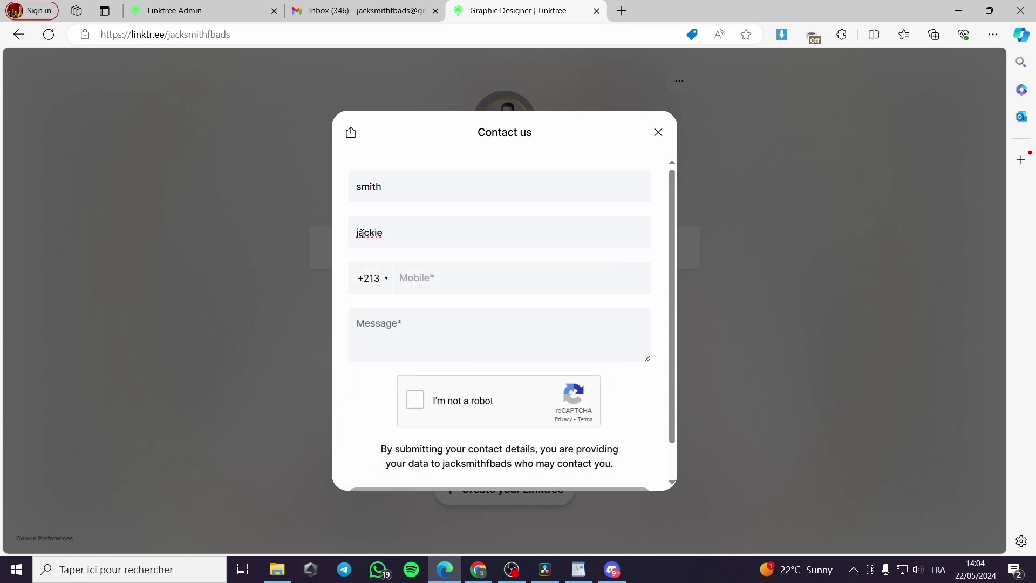
pyautogui.click(380, 281)
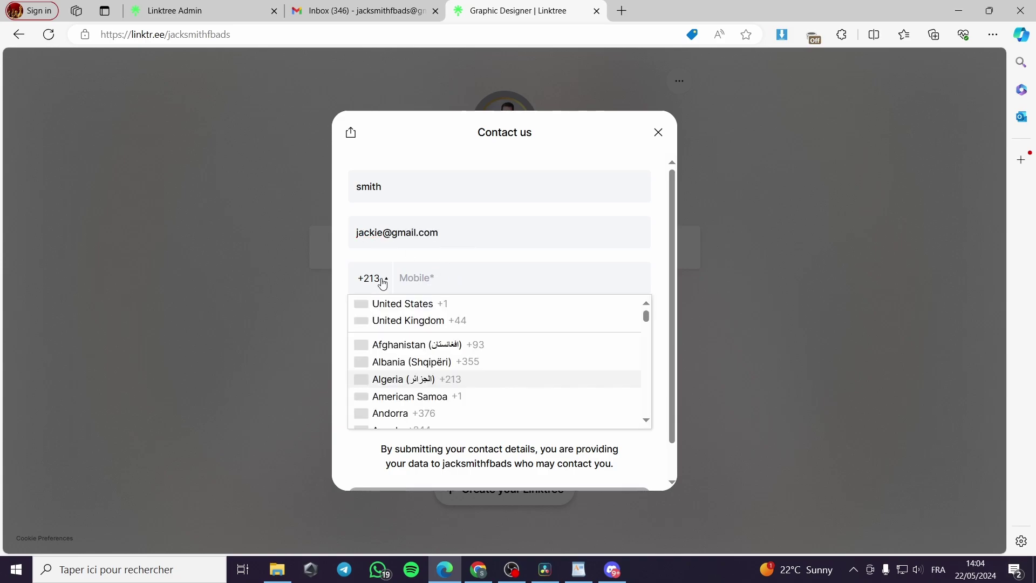
pyautogui.click(421, 322)
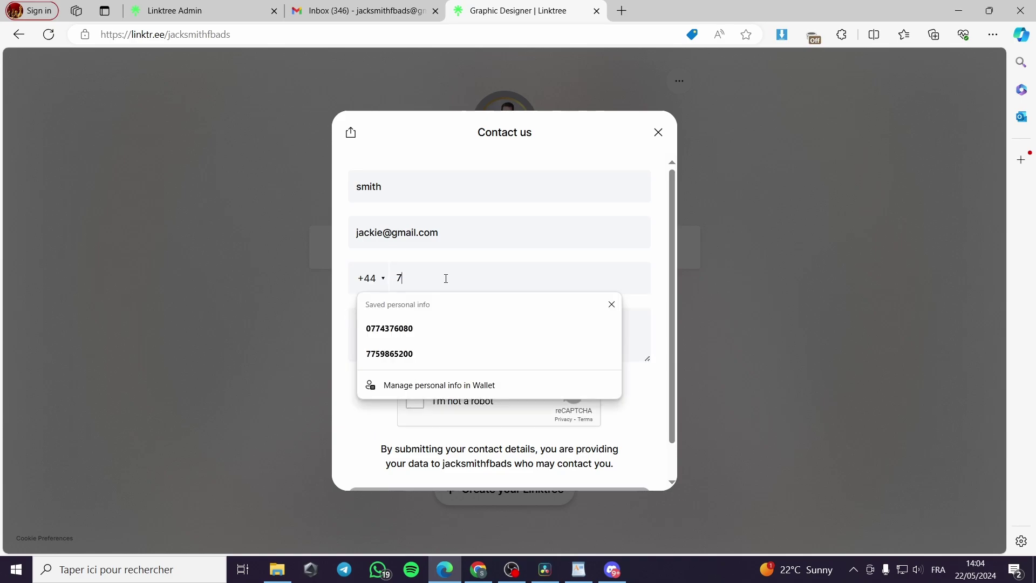
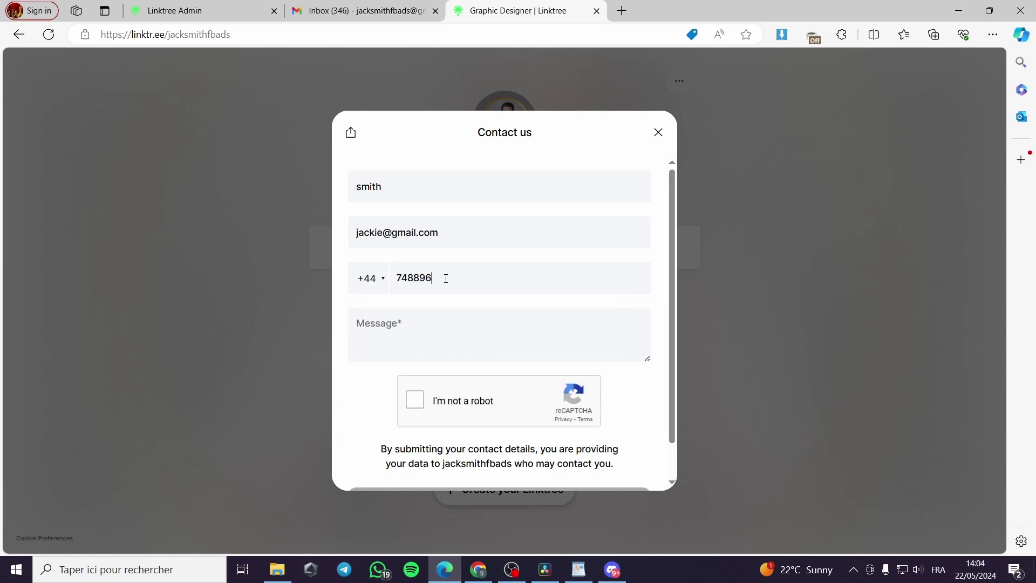
# Write the message 'i want to test my contact form right now.'
pyautogui.click(421, 343)
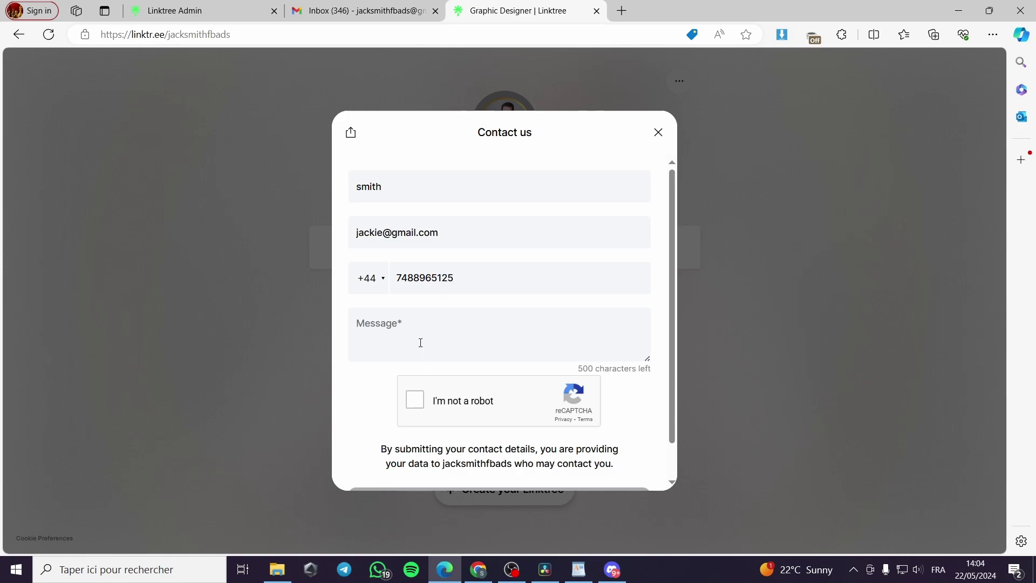
pyautogui.write('i want to test my cointe')
pyautogui.press('BackSpace')
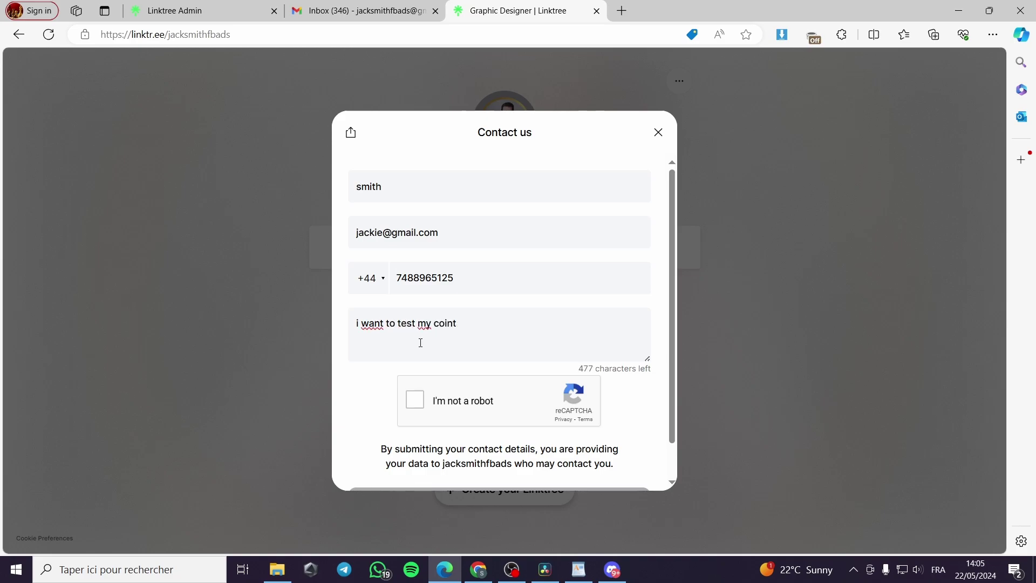
pyautogui.press('BackSpace')
pyautogui.write('ntact forl')
pyautogui.press('BackSpace')
pyautogui.write('m right w')
pyautogui.press('BackSpace')
pyautogui.write('now.')
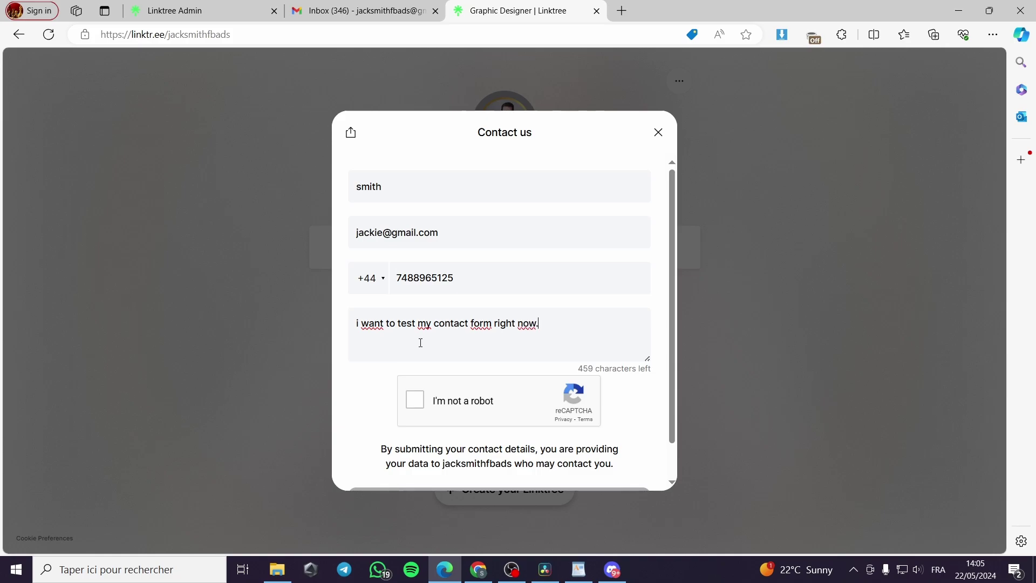
# Complete the reCAPTCHA, send the form, and close the success confirmation
pyautogui.click(417, 403)
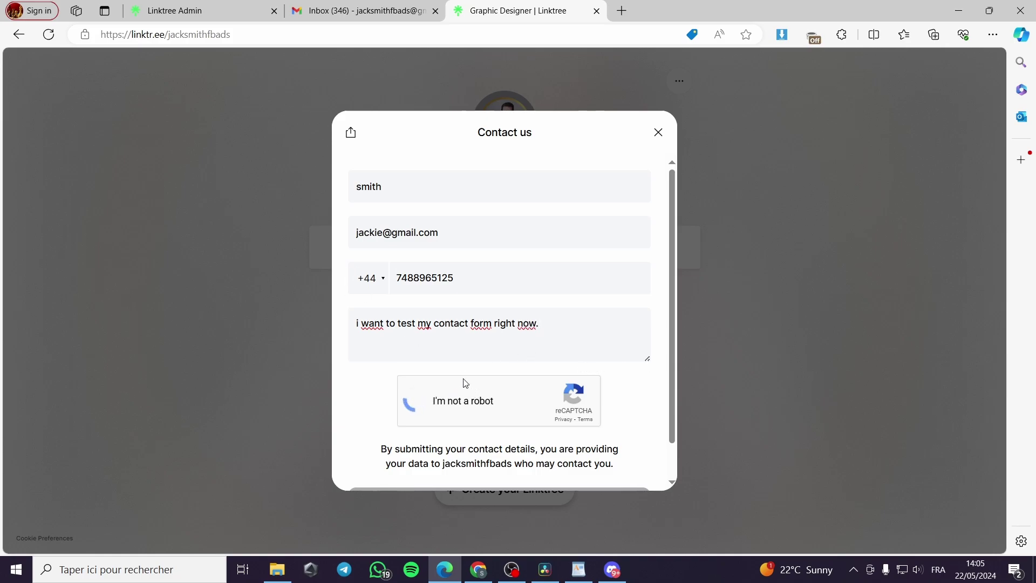
pyautogui.scroll(-1, 451, 372)
pyautogui.click(521, 470)
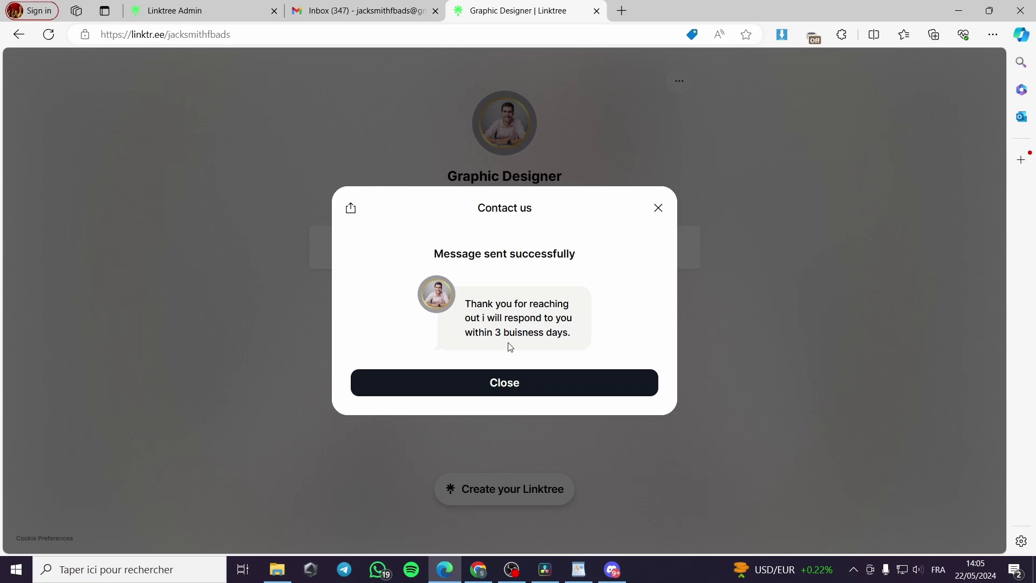
pyautogui.click(658, 209)
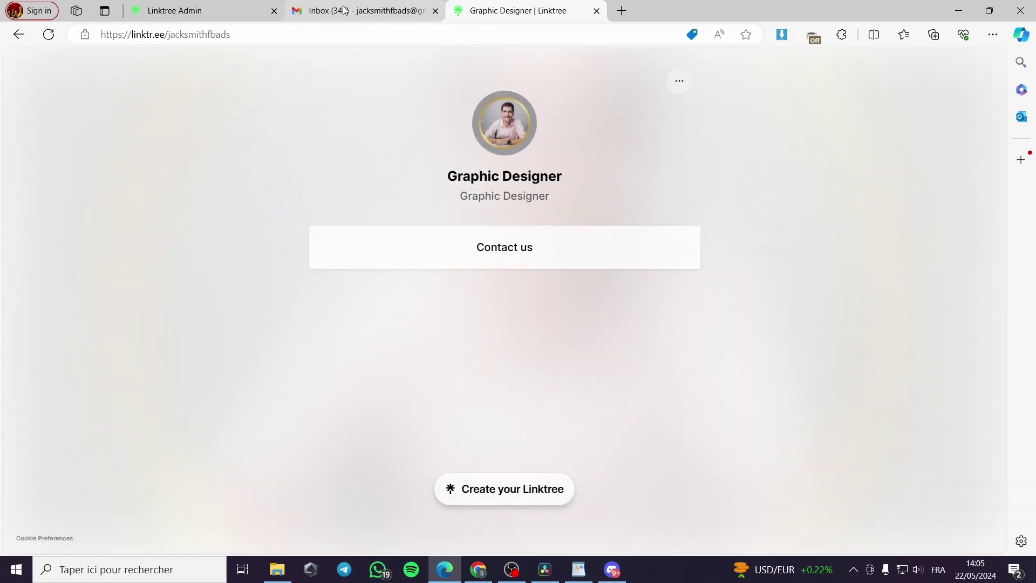
# In the Linktree admin, open the Contact us form settings and check the response e-mail address
pyautogui.click(205, 11)
pyautogui.click(301, 315)
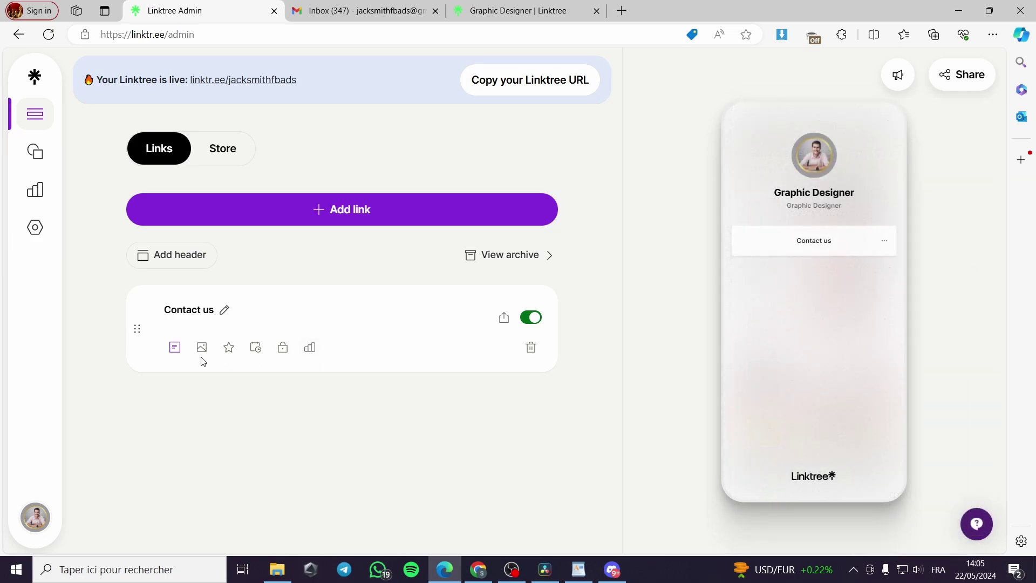
pyautogui.click(174, 347)
pyautogui.scroll(-6, 283, 361)
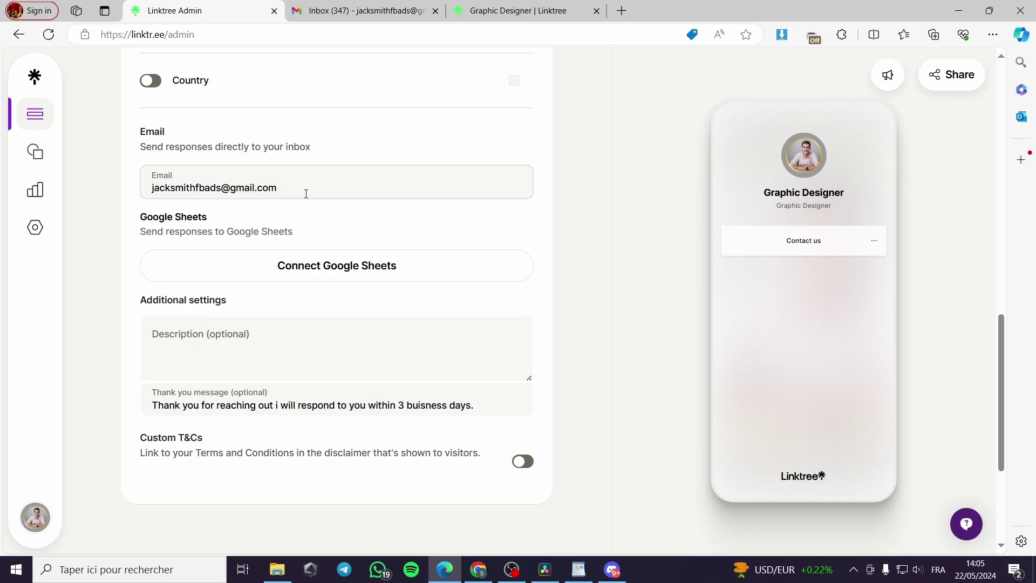
# Open the 'Form submission received! via Linktree' email in the Gmail inbox
pyautogui.click(308, 16)
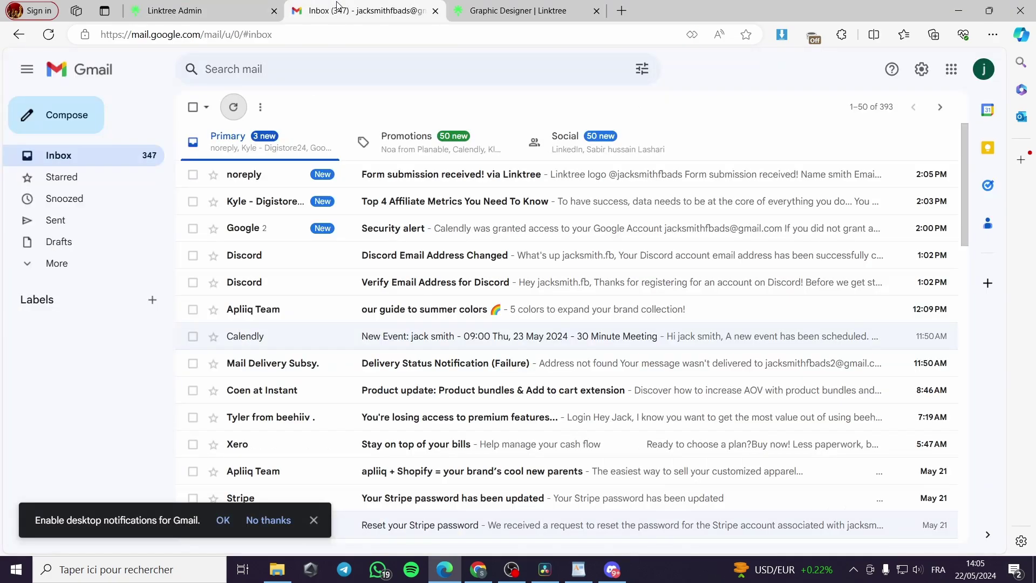
pyautogui.click(398, 179)
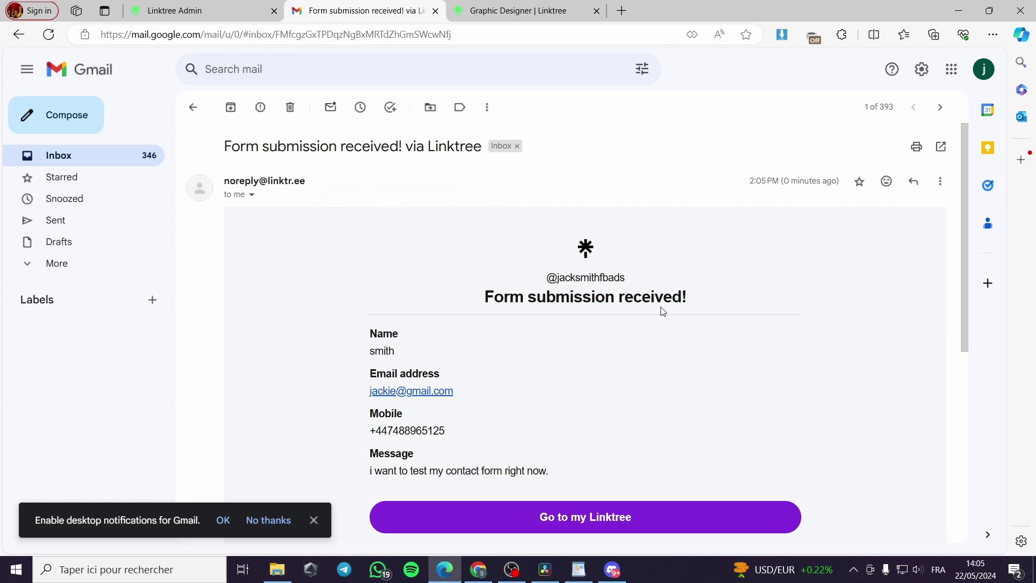
pyautogui.scroll(-1, 667, 302)
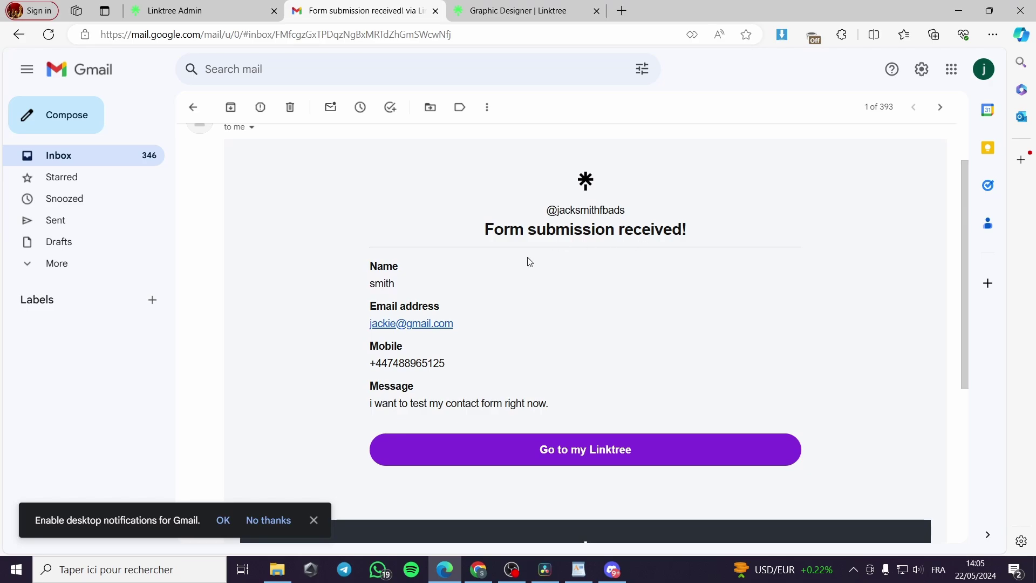
# Check the submitted name, e-mail, mobile and message, then follow Go to my Linktree
pyautogui.doubleClick(400, 290)
pyautogui.click(423, 296)
pyautogui.moveTo(467, 334); pyautogui.dragTo(385, 324)
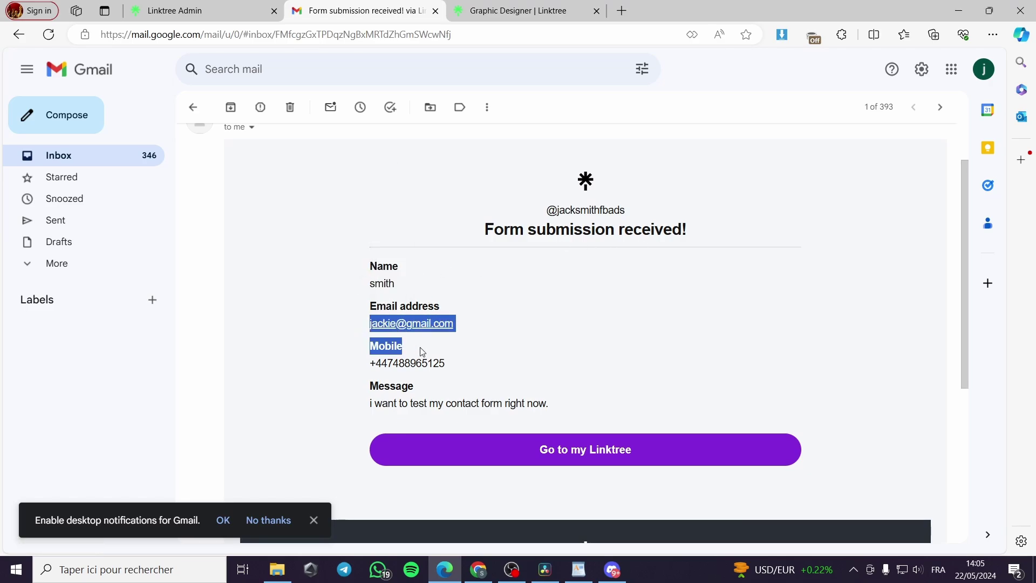
pyautogui.moveTo(467, 372); pyautogui.dragTo(361, 372)
pyautogui.click(347, 386)
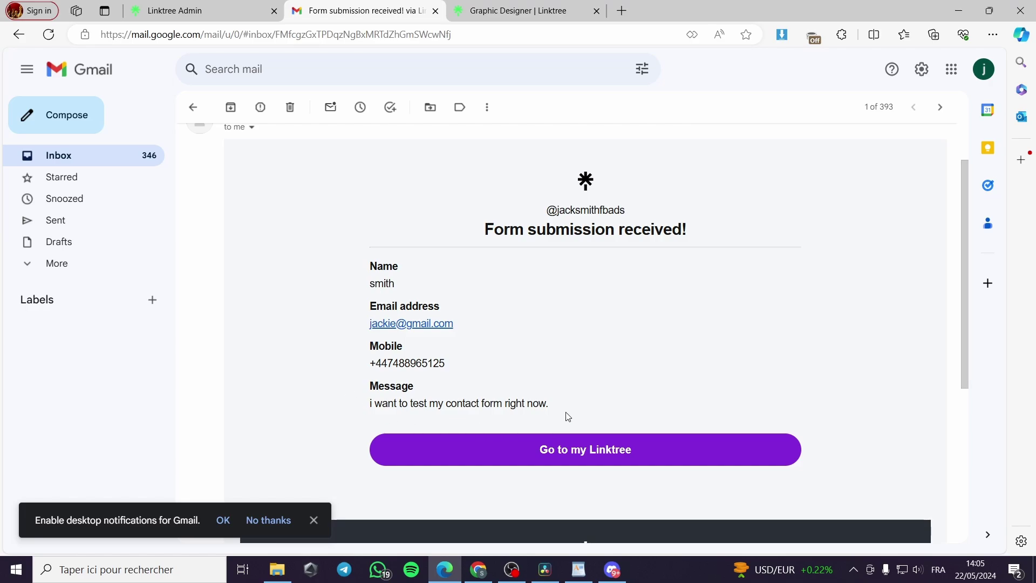
pyautogui.moveTo(567, 417); pyautogui.dragTo(347, 403)
pyautogui.click(365, 439)
pyautogui.click(592, 452)
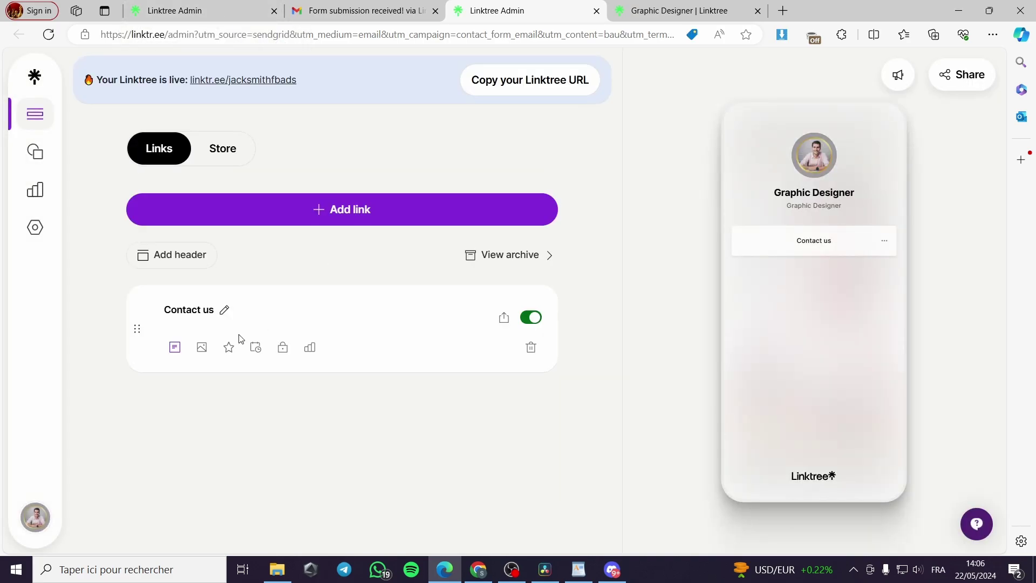
# Switch the Contact us link to the Featured layout
pyautogui.click(175, 347)
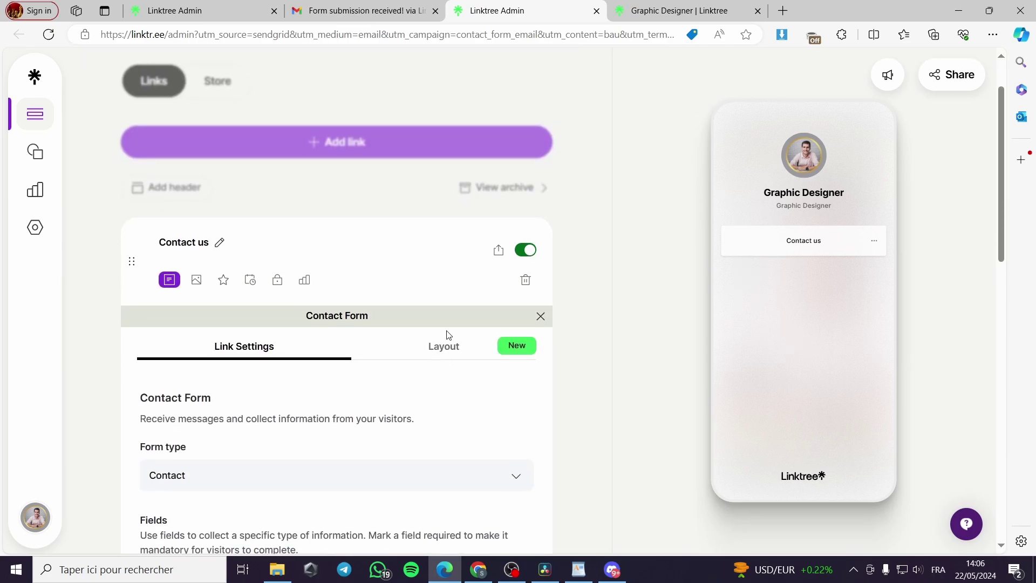
pyautogui.click(444, 346)
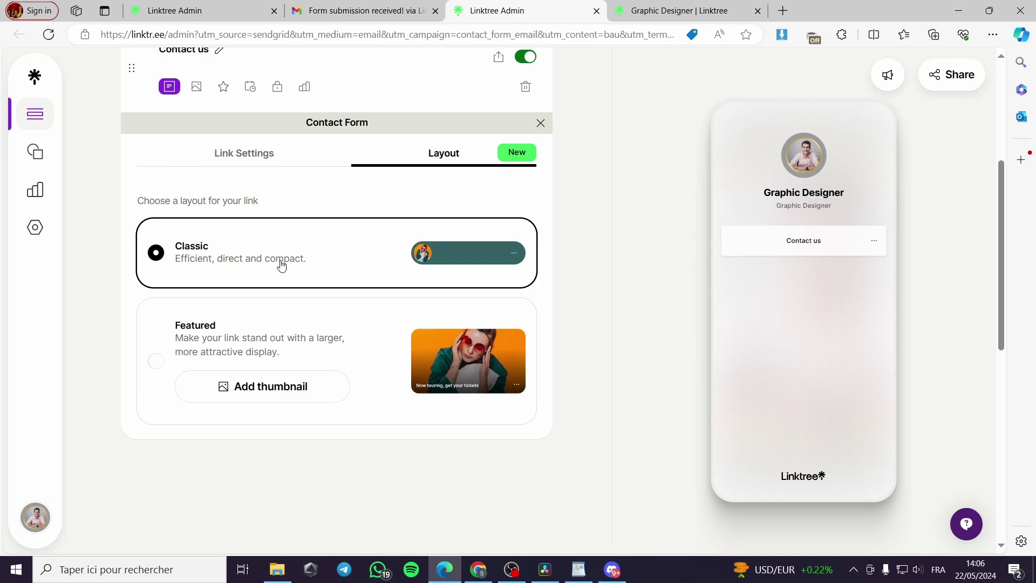
pyautogui.click(157, 362)
# Upload the Let's Coffee PNG from Downloads, square-cropped, as the link's thumbnail
pyautogui.click(311, 392)
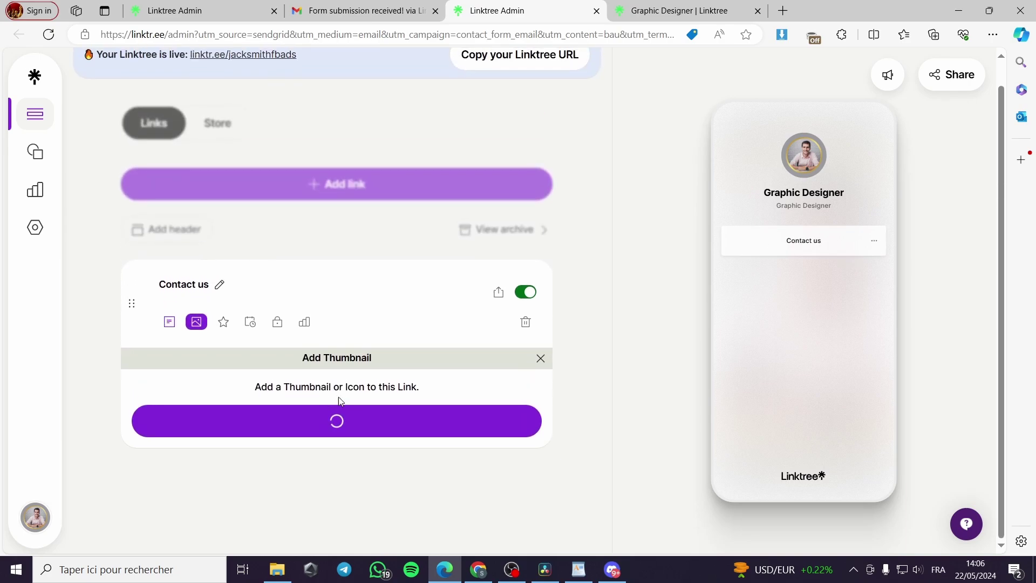
pyautogui.click(322, 423)
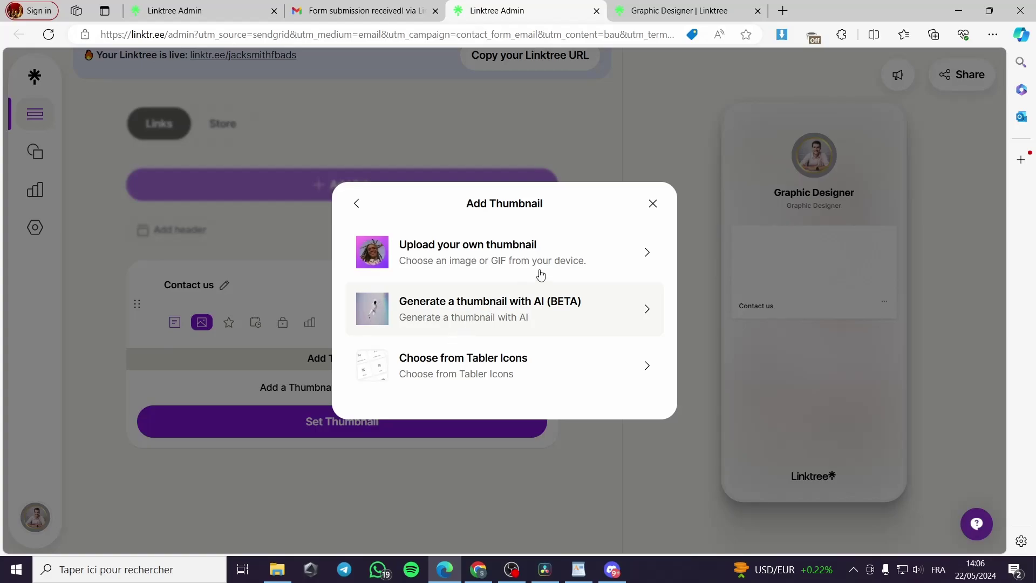
pyautogui.click(472, 252)
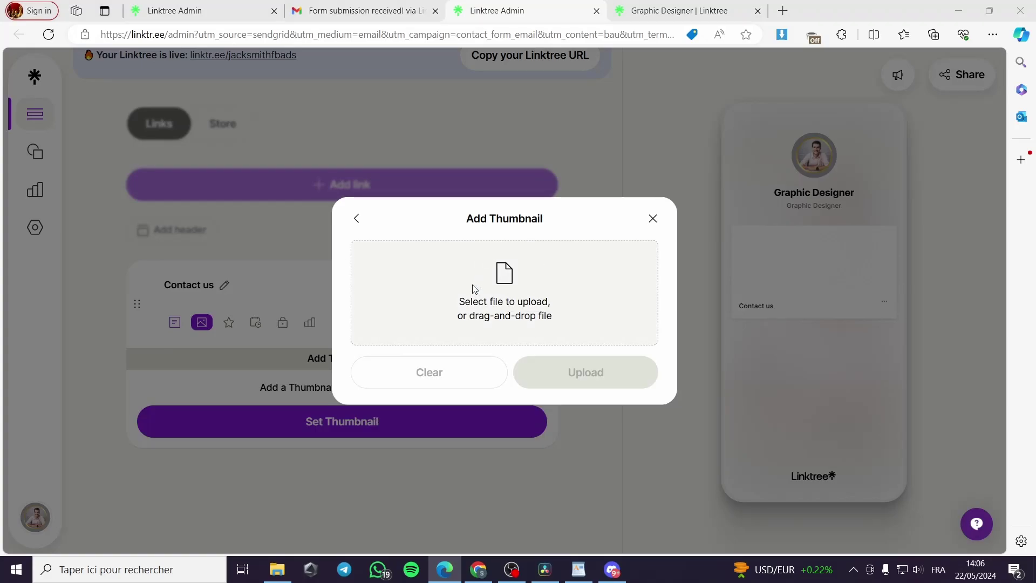
pyautogui.click(474, 289)
pyautogui.click(221, 100)
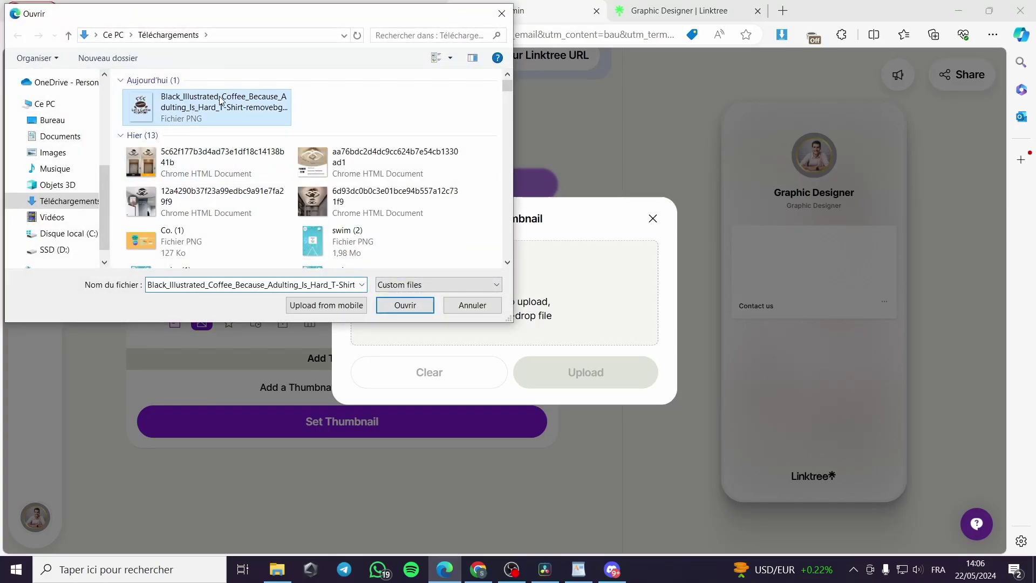
pyautogui.click(405, 305)
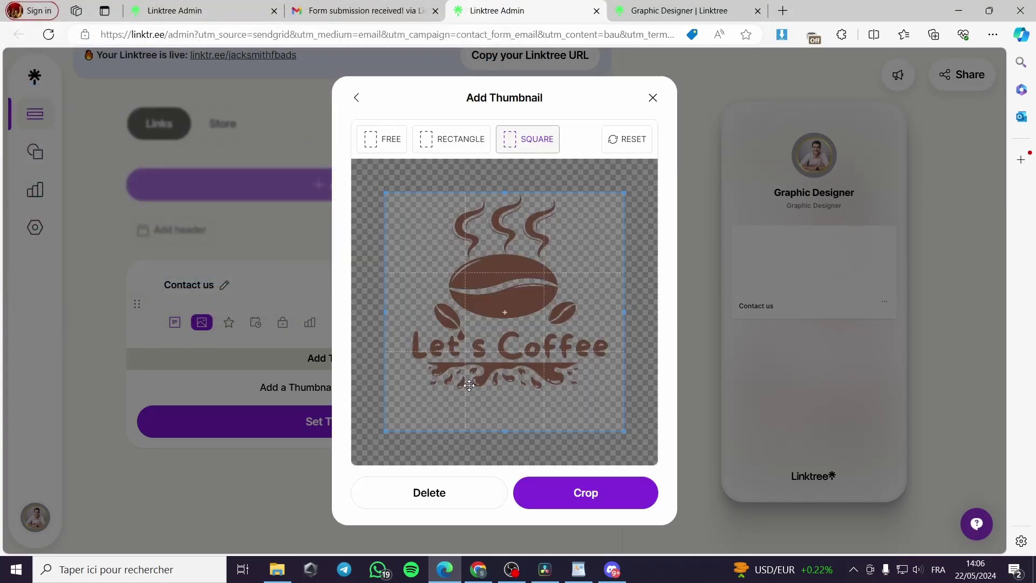
pyautogui.click(601, 494)
pyautogui.click(615, 499)
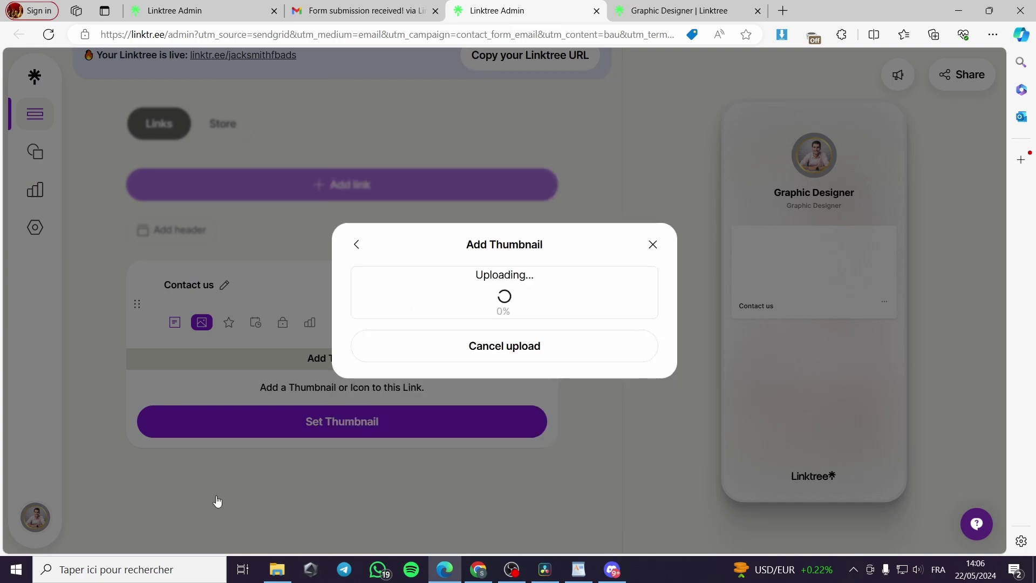